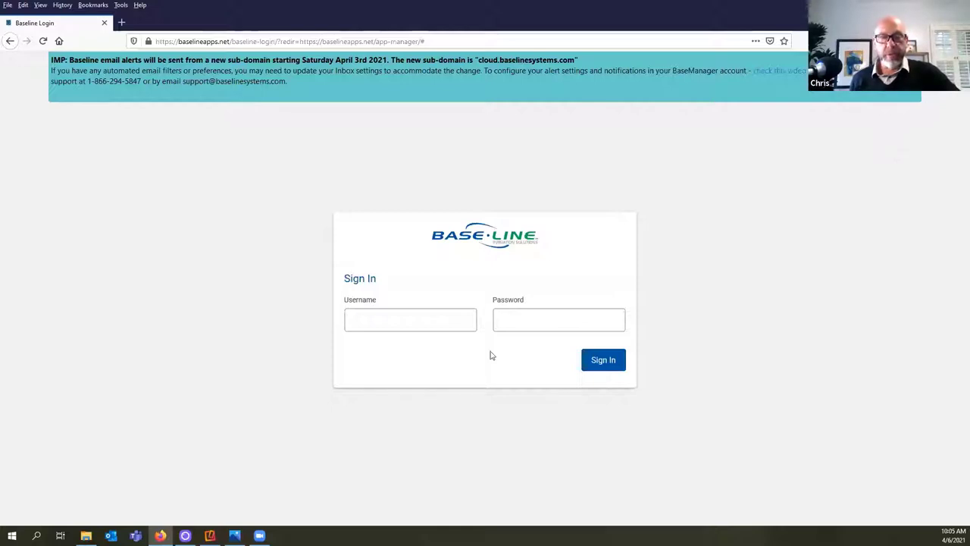
Step: Sign in to AppManager with a saved account's username and password
click(417, 320)
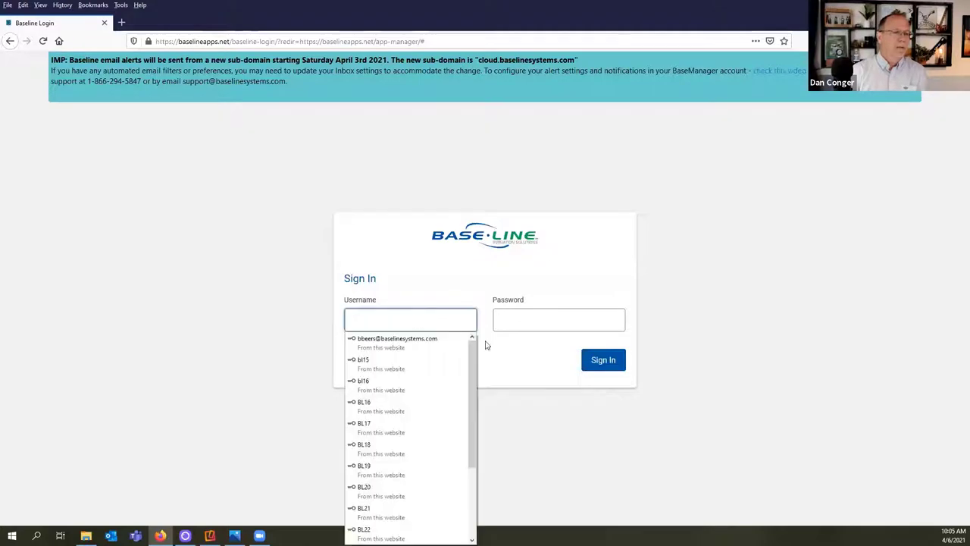
scroll(428, 455, down, 3)
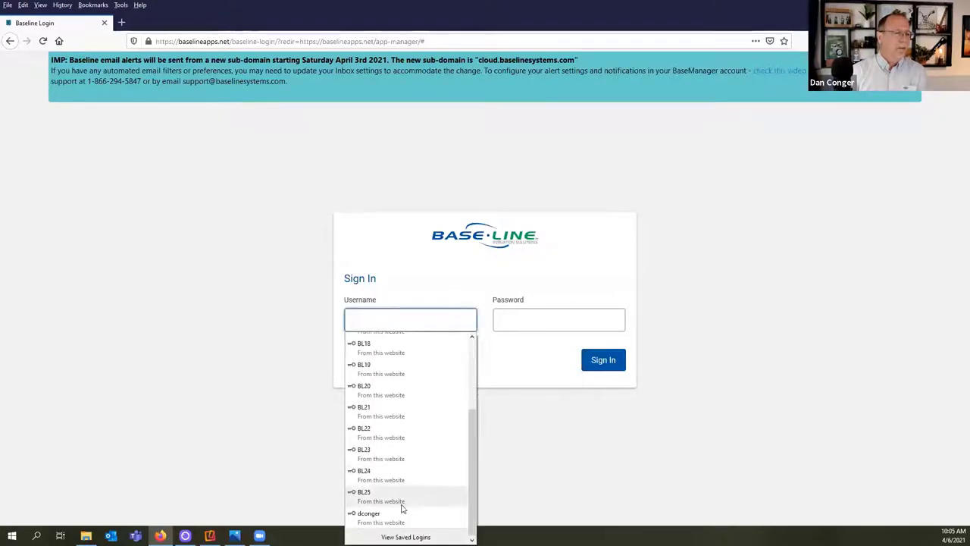
click(429, 496)
click(596, 361)
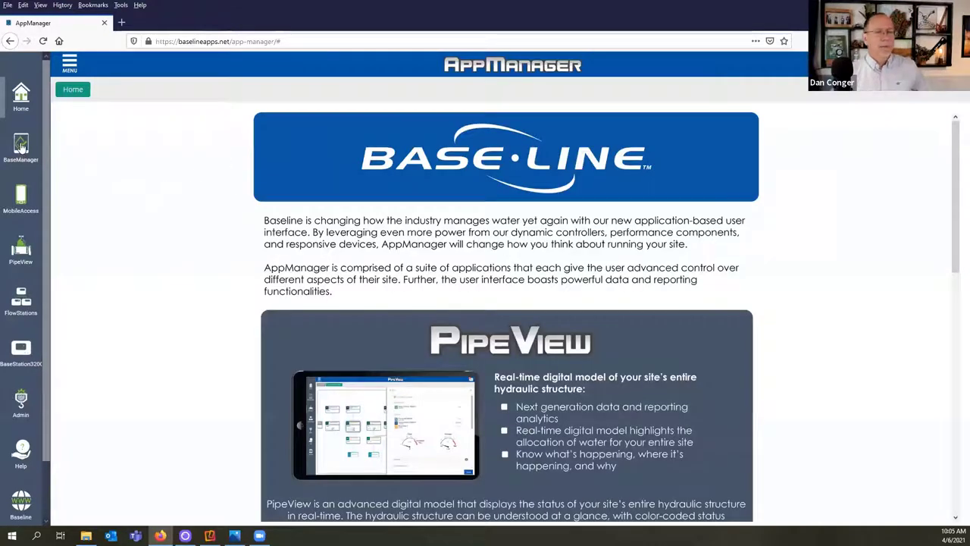
Step: Open BaseManager and view the map levels available for the company, site and controller
click(21, 147)
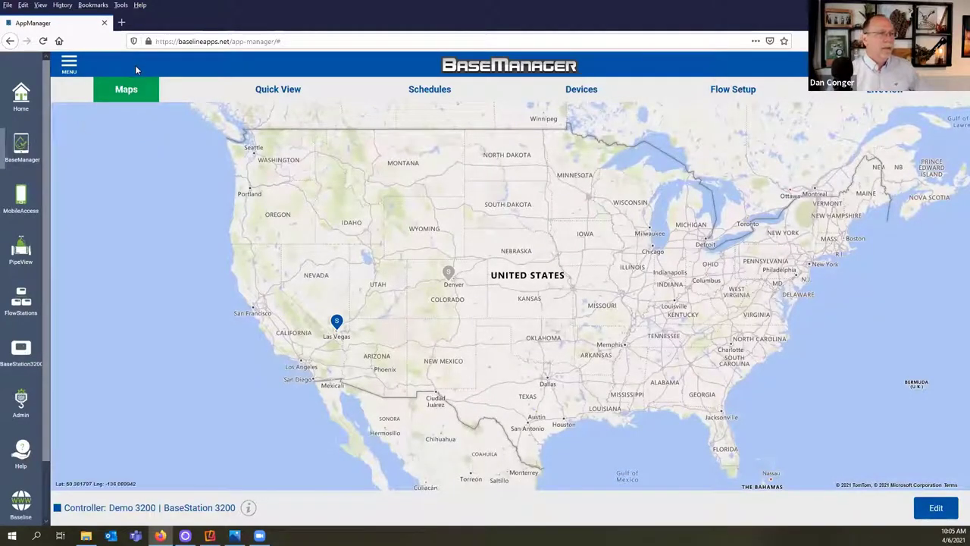
click(130, 89)
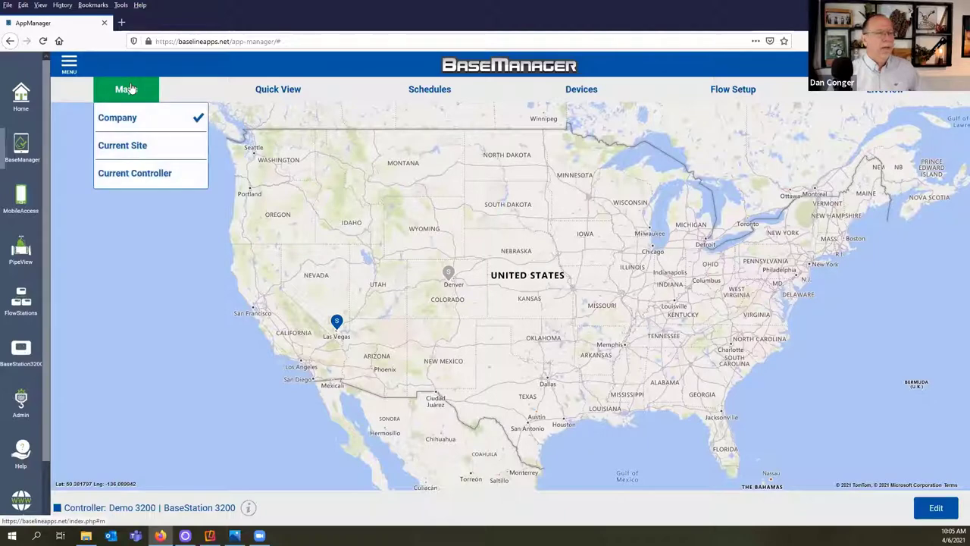
click(127, 235)
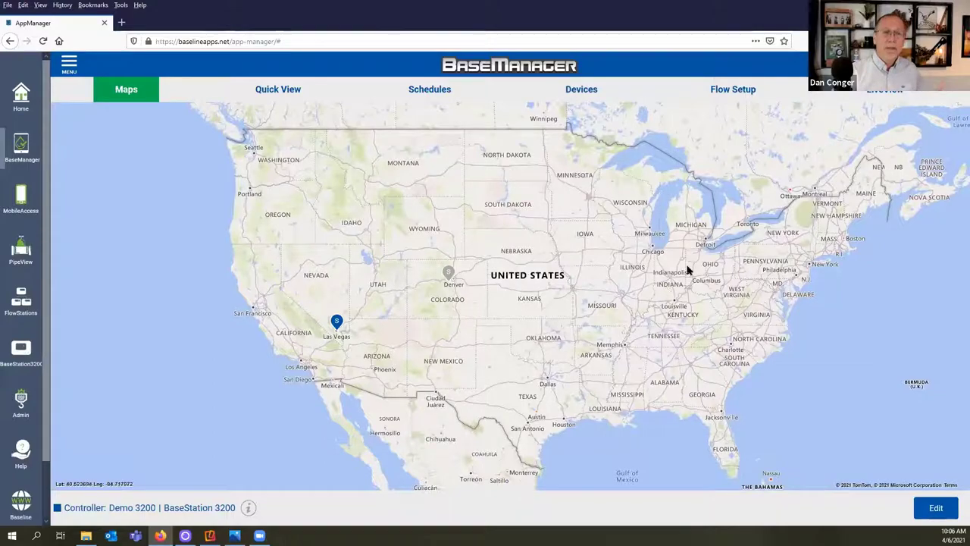
Step: Examine the Great Lakes and northern Michigan area of the company map, then return to the continent-wide view
scroll(688, 269, up, 4)
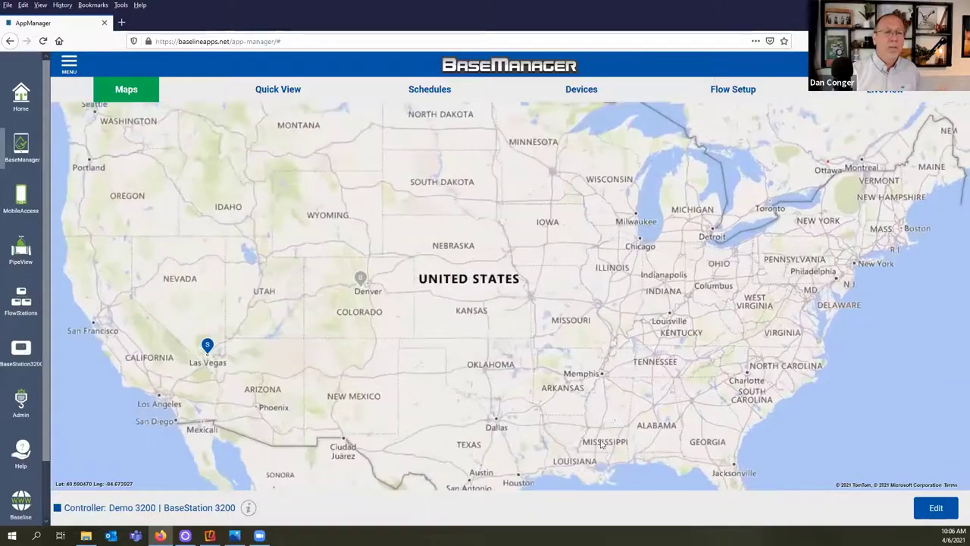
scroll(613, 294, up, 4)
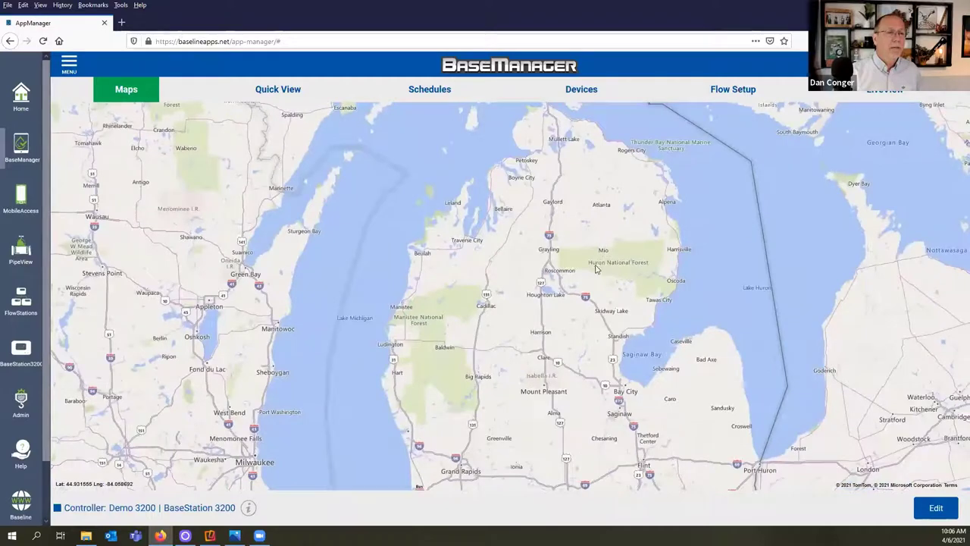
drag(596, 268, 597, 333)
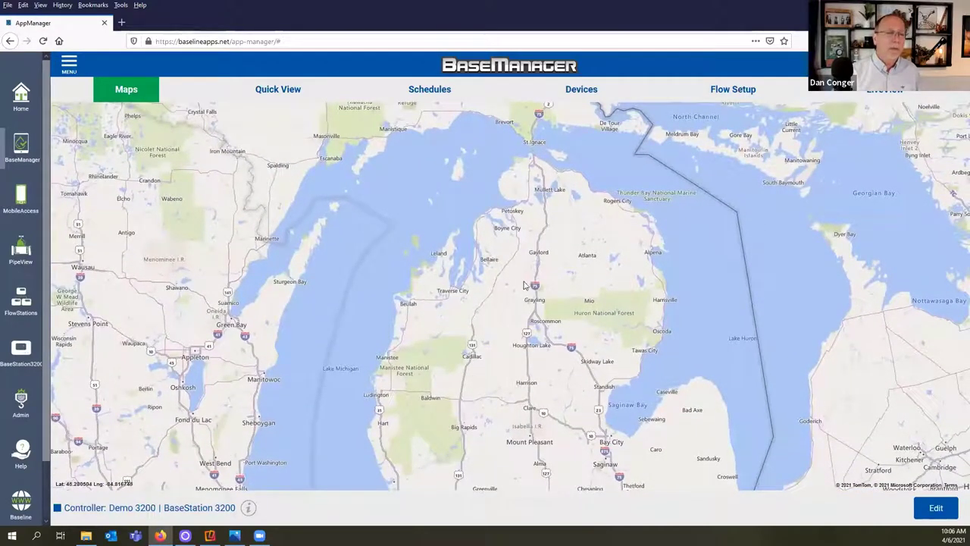
scroll(439, 320, up, 2)
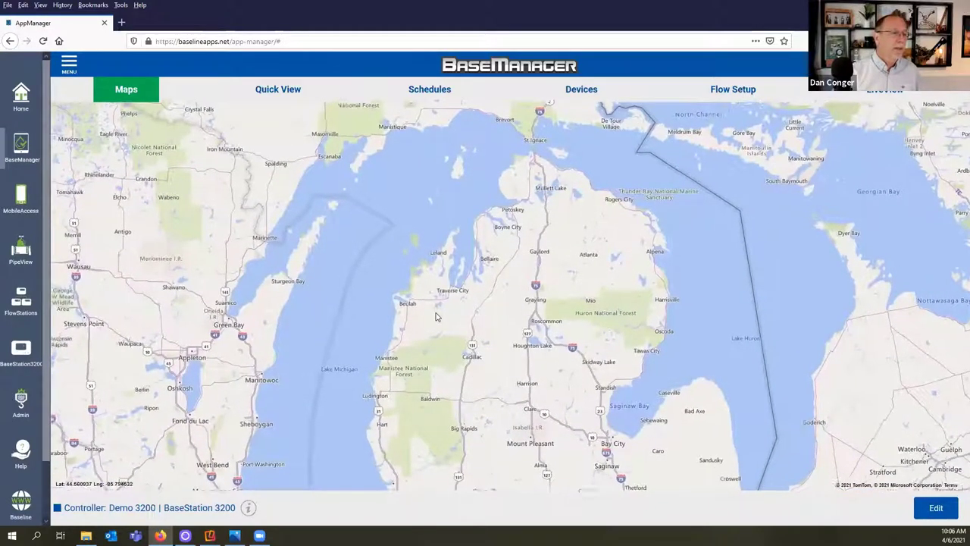
scroll(436, 360, up, 1)
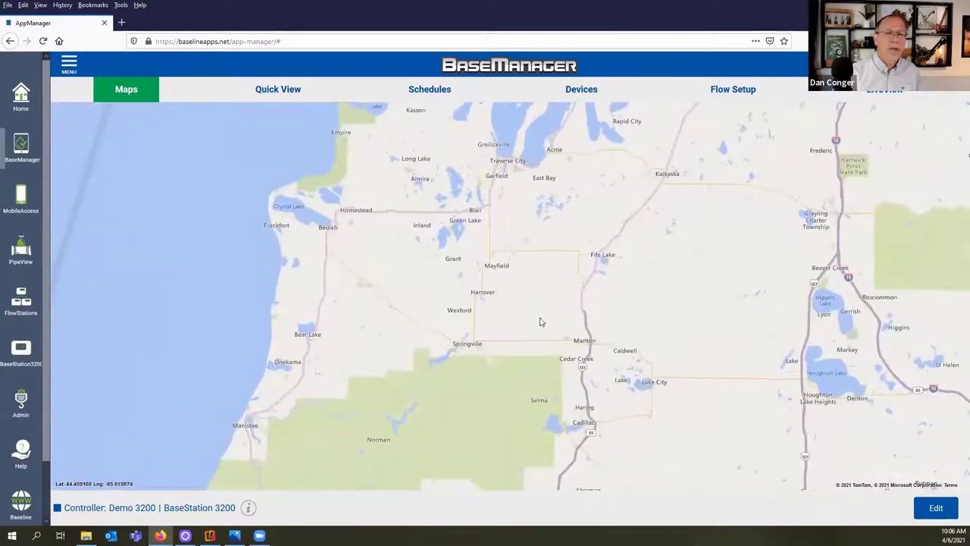
scroll(540, 322, down, 2)
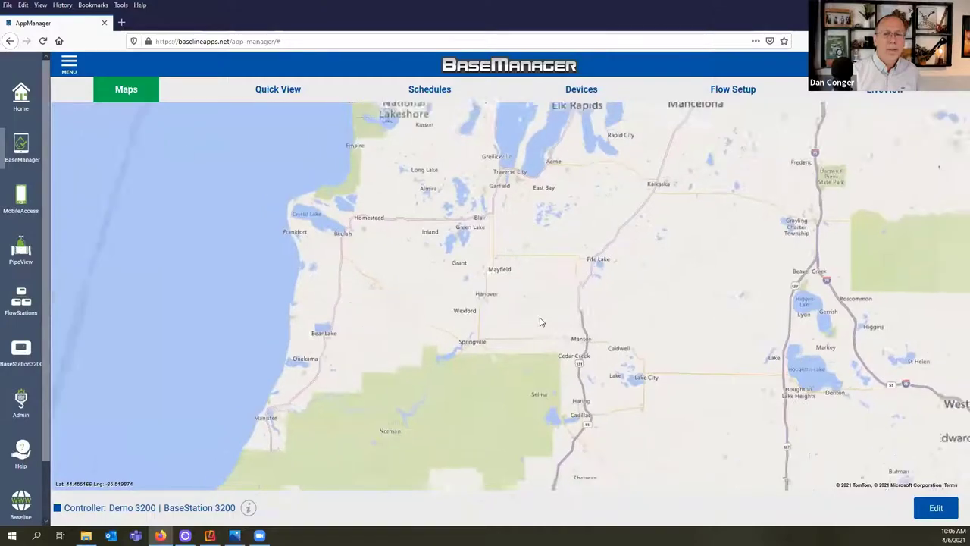
scroll(540, 322, down, 2)
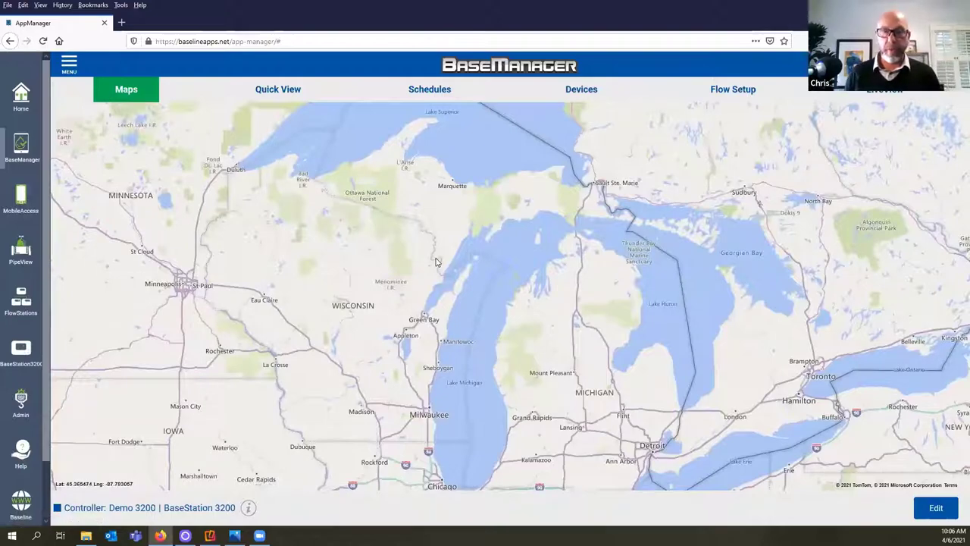
scroll(436, 262, down, 3)
scroll(551, 297, down, 1)
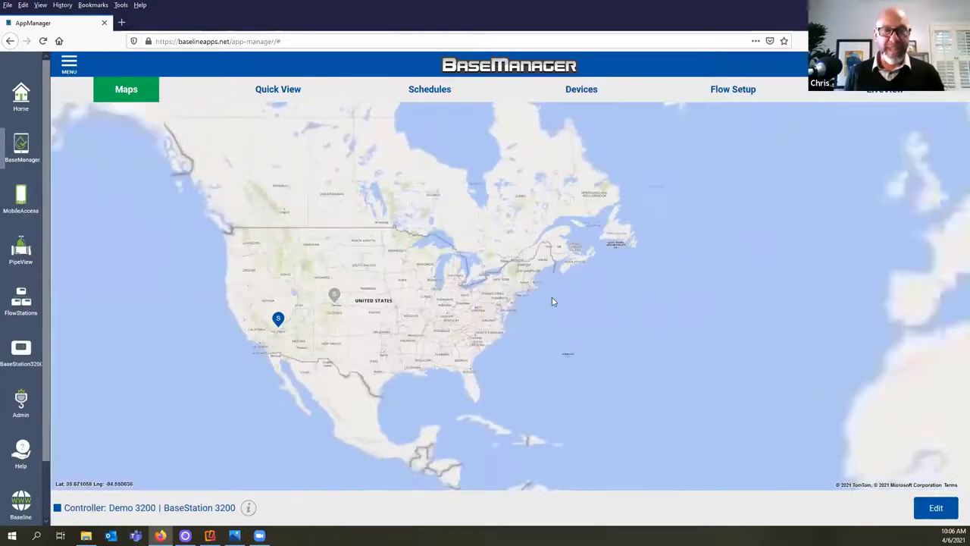
Step: Examine the area around the grey site marker southwest of Denver on the company map
scroll(502, 279, up, 2)
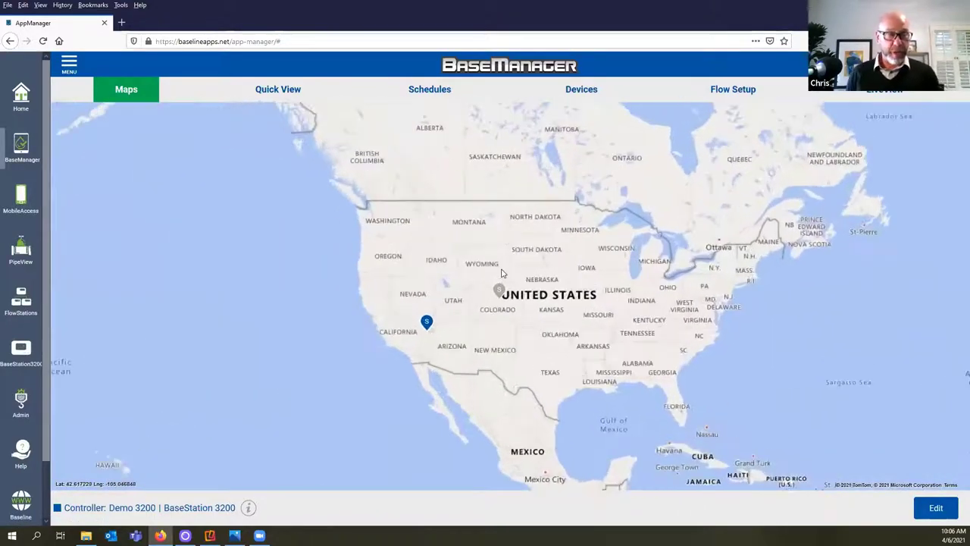
scroll(501, 272, up, 1)
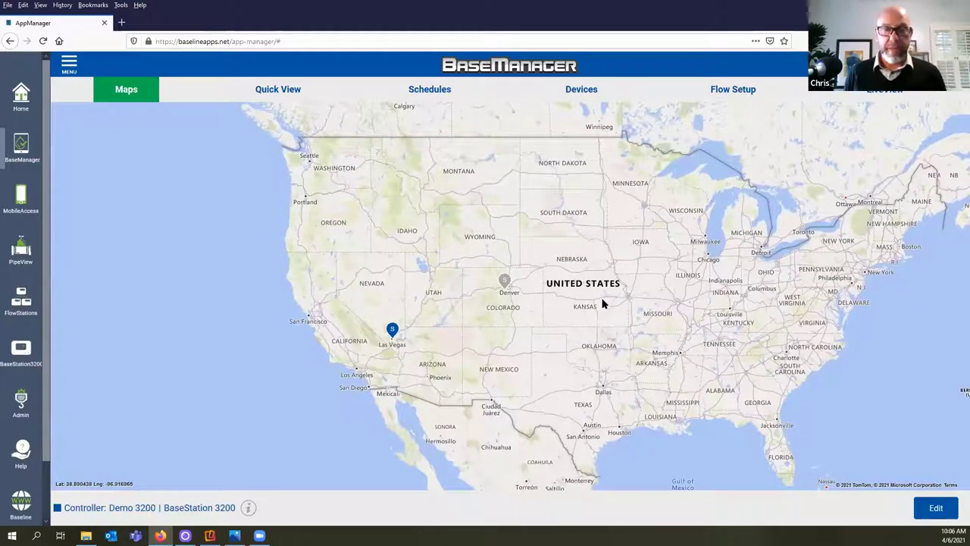
scroll(603, 303, up, 1)
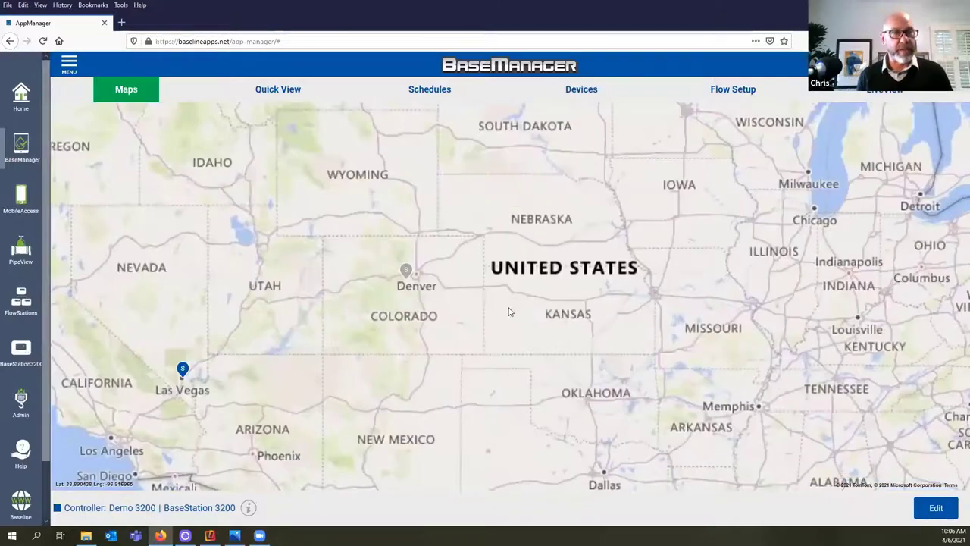
scroll(498, 309, up, 1)
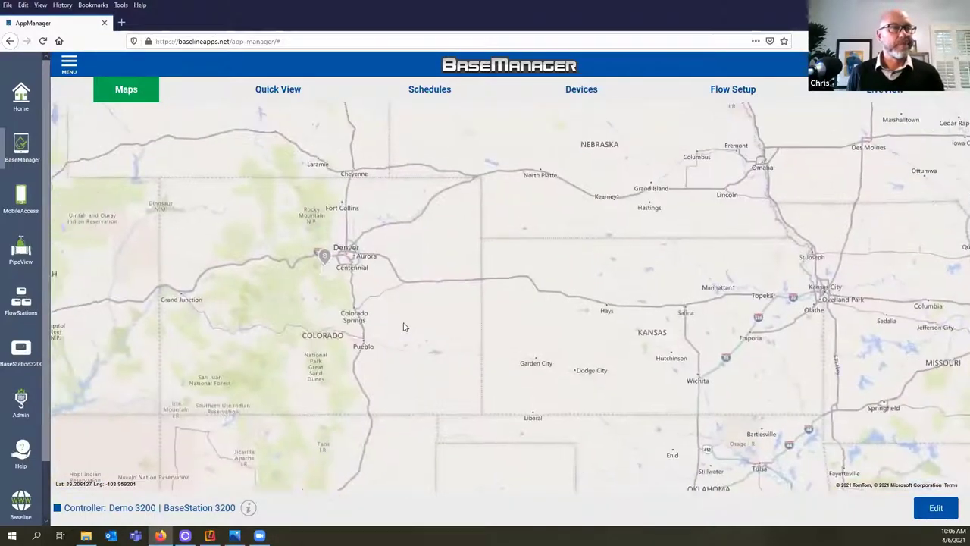
scroll(502, 301, up, 1)
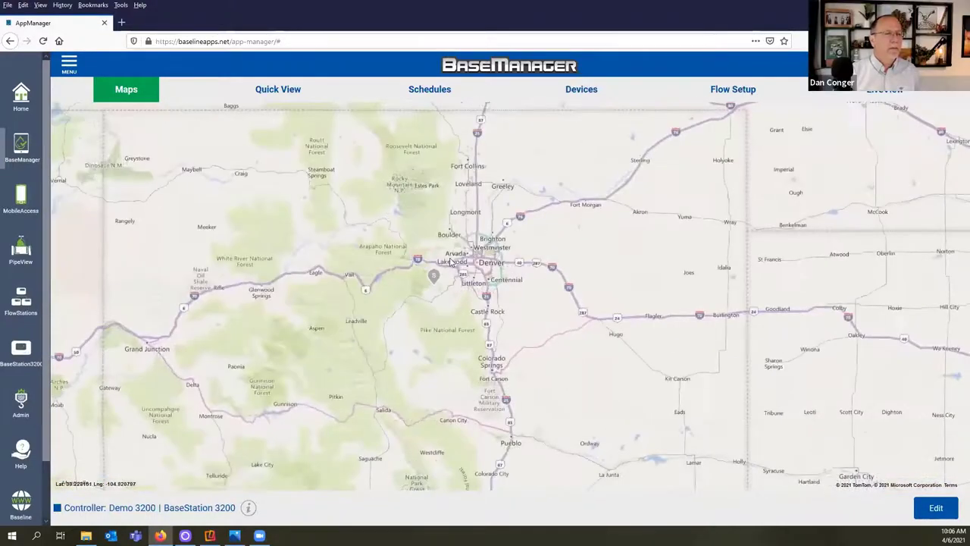
scroll(519, 379, up, 2)
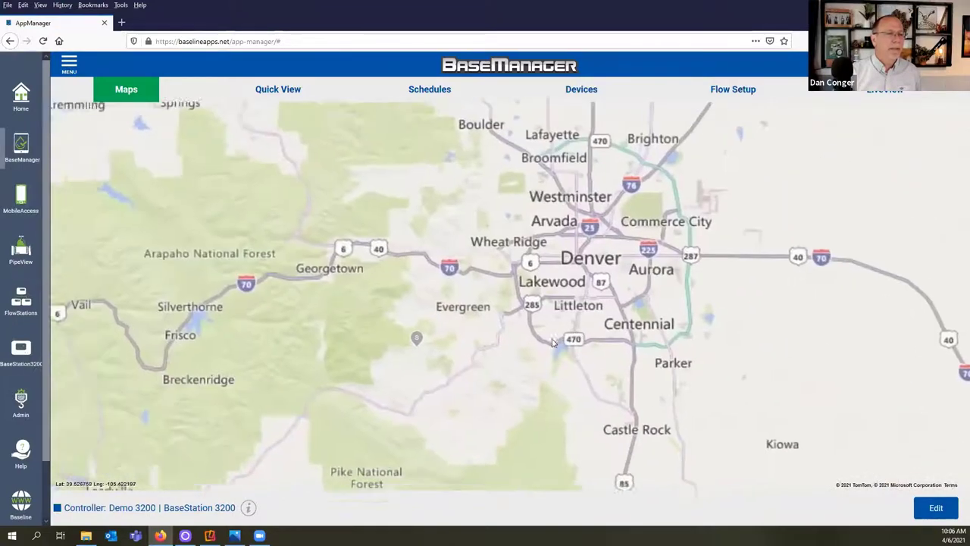
drag(440, 349, 552, 343)
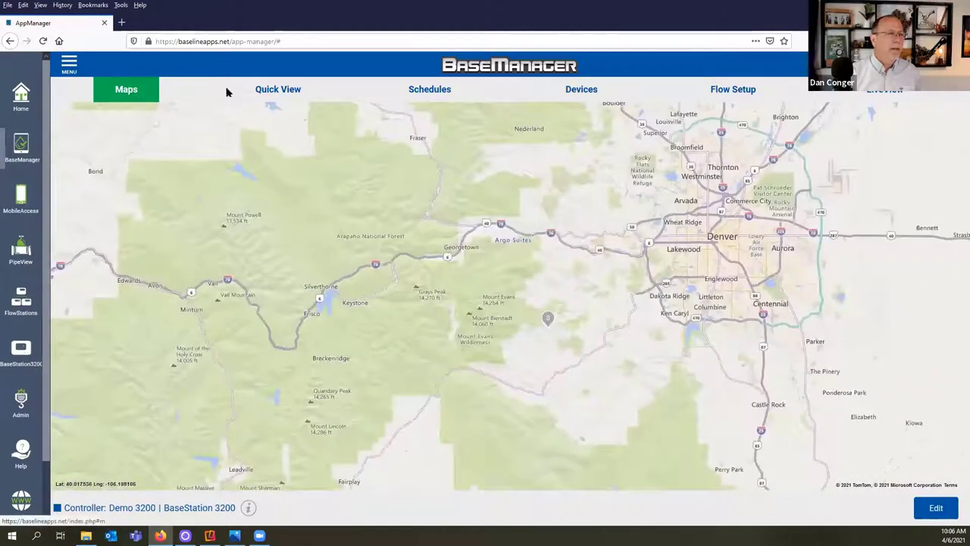
Step: Switch to Quick View and back to the Company map to reset it to its default view
click(254, 90)
mouse_move(126, 91)
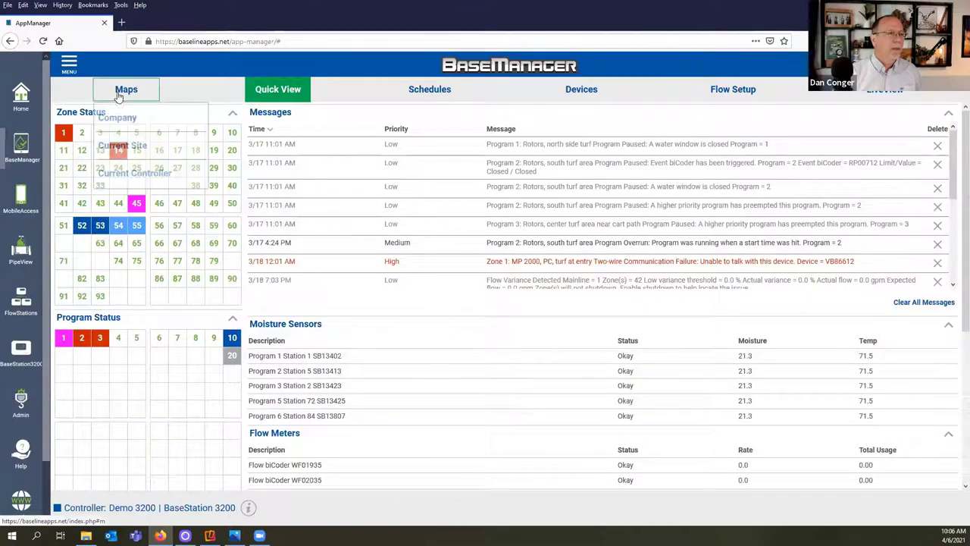
click(123, 119)
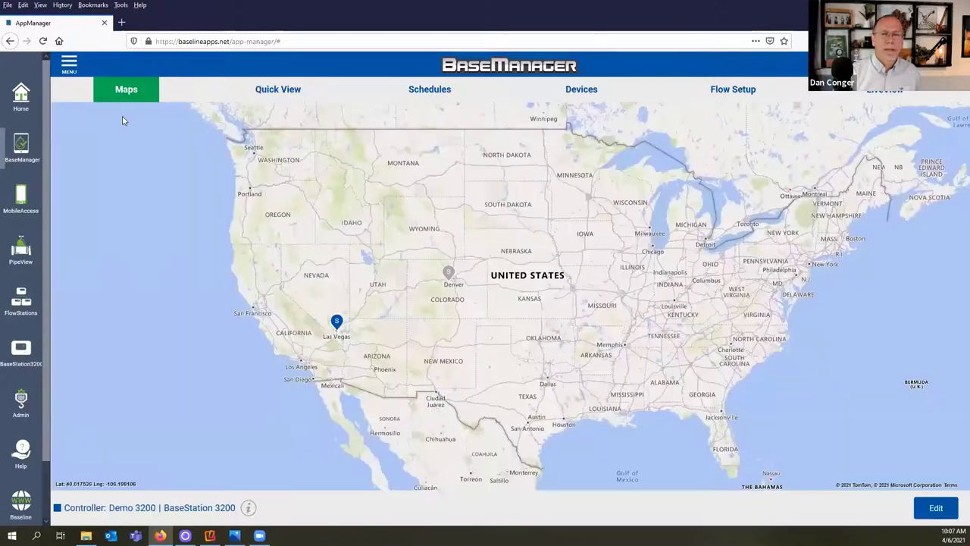
scroll(406, 276, up, 1)
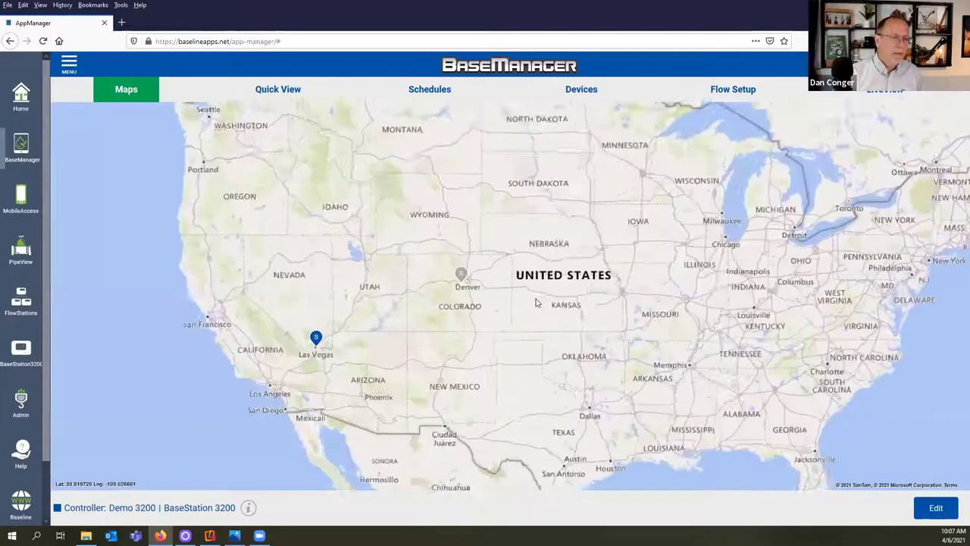
Step: Inspect the Denver-area site marker in the company map's edit mode and leave without saving
click(933, 507)
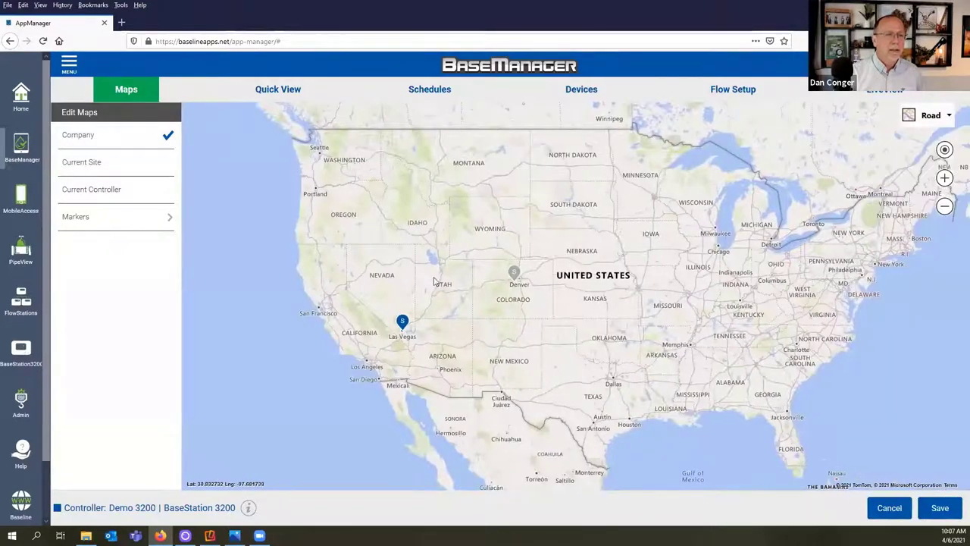
scroll(454, 277, up, 3)
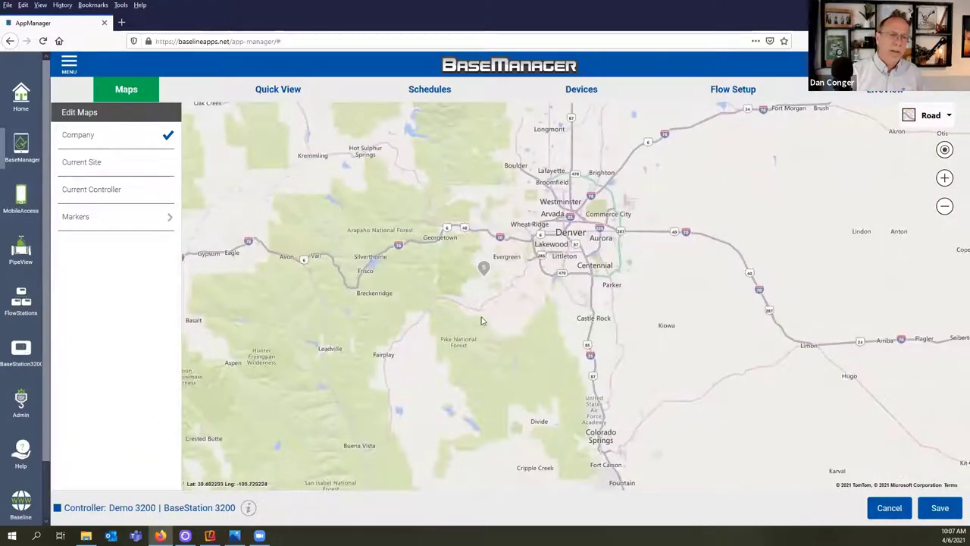
click(889, 509)
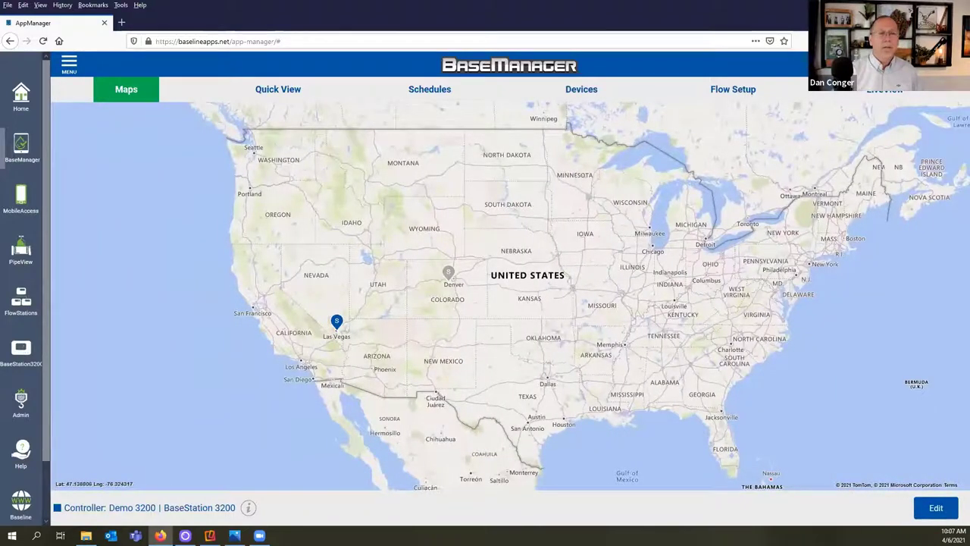
Step: Review the map type options in the company map's edit mode and leave without saving
click(933, 507)
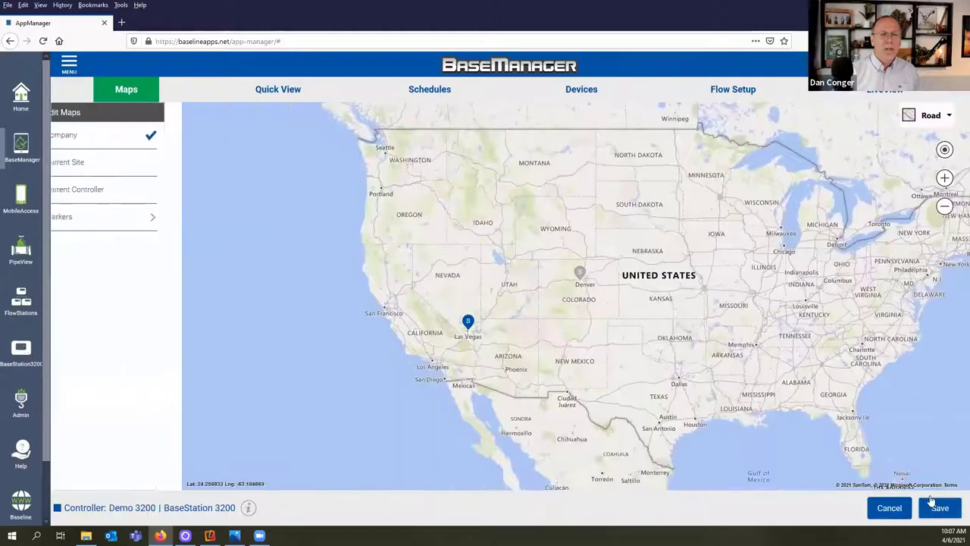
click(944, 117)
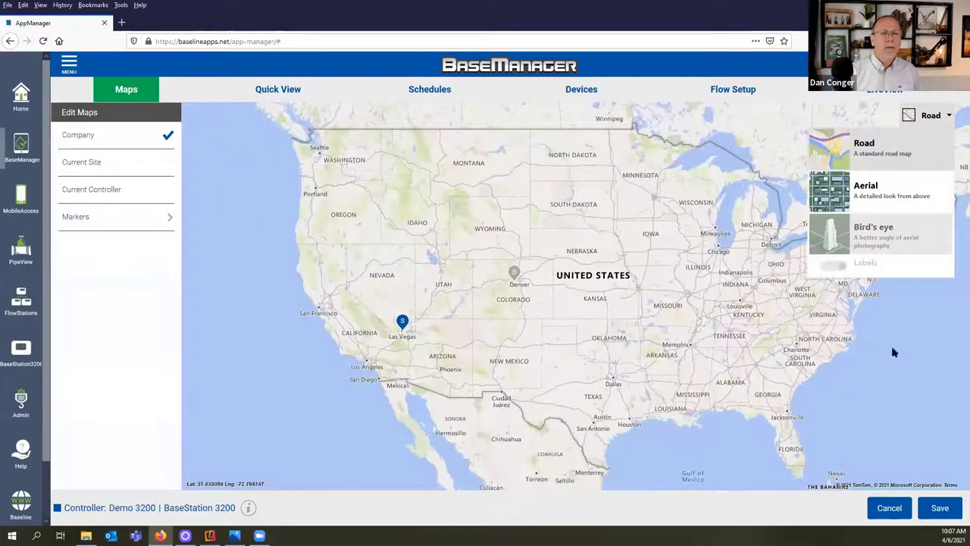
click(888, 509)
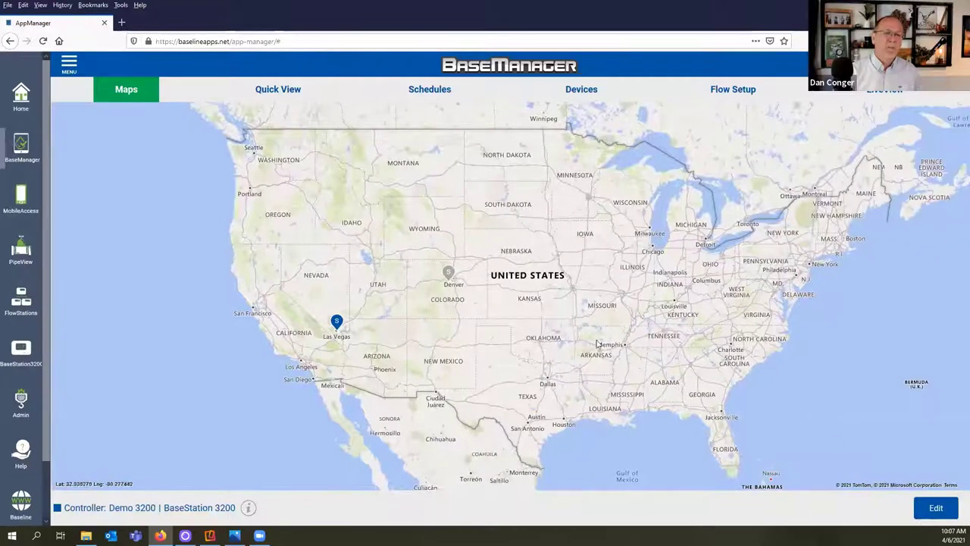
Step: Check the Las Vegas site marker, switch to the Current Site map, and enter and leave its edit mode without saving
click(337, 323)
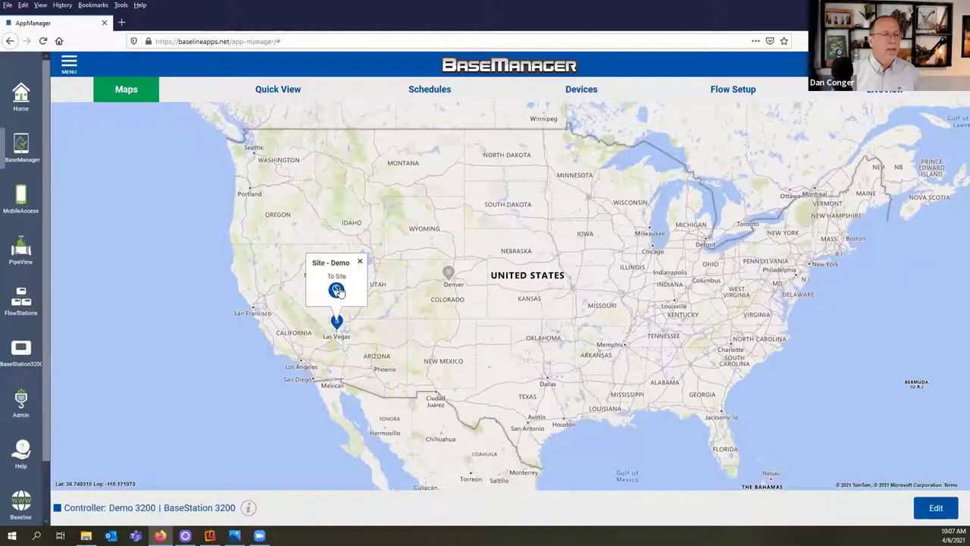
click(126, 89)
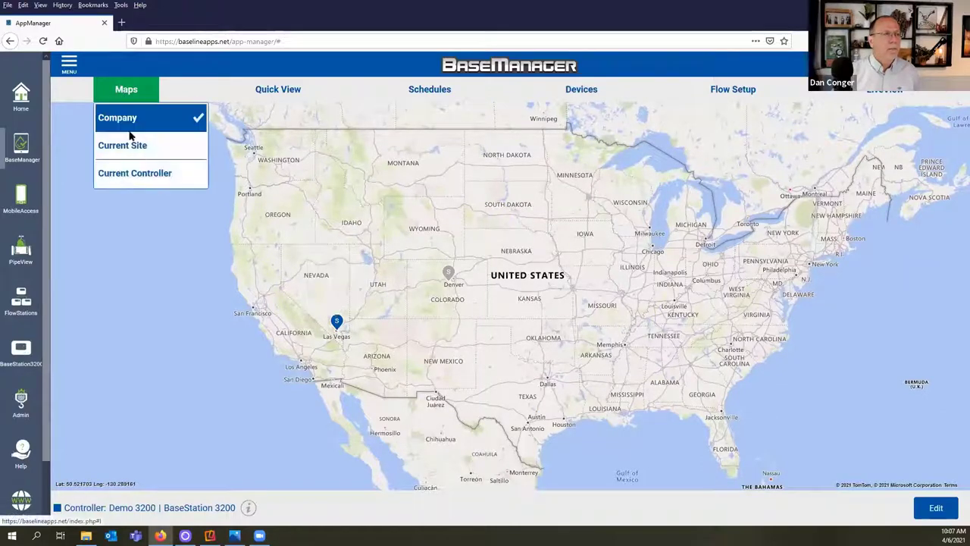
click(130, 143)
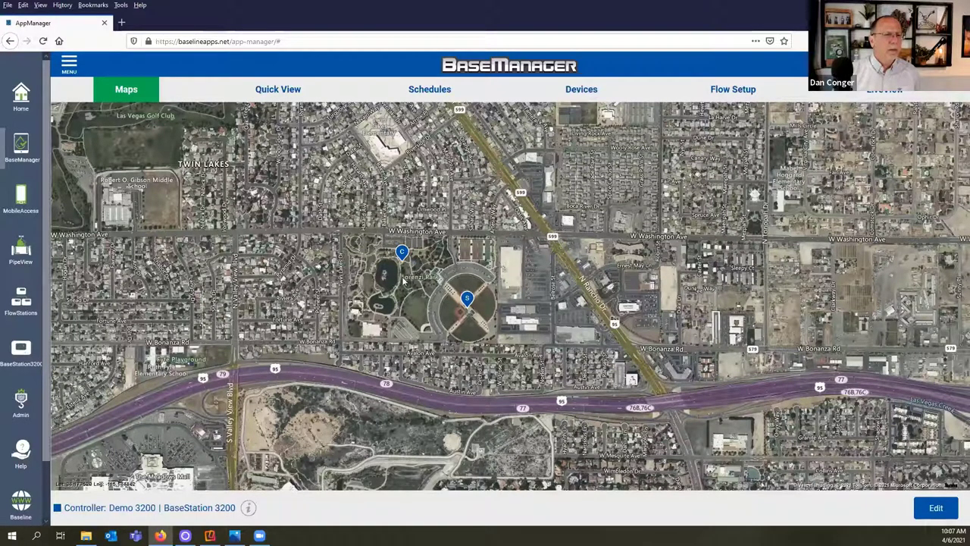
click(937, 511)
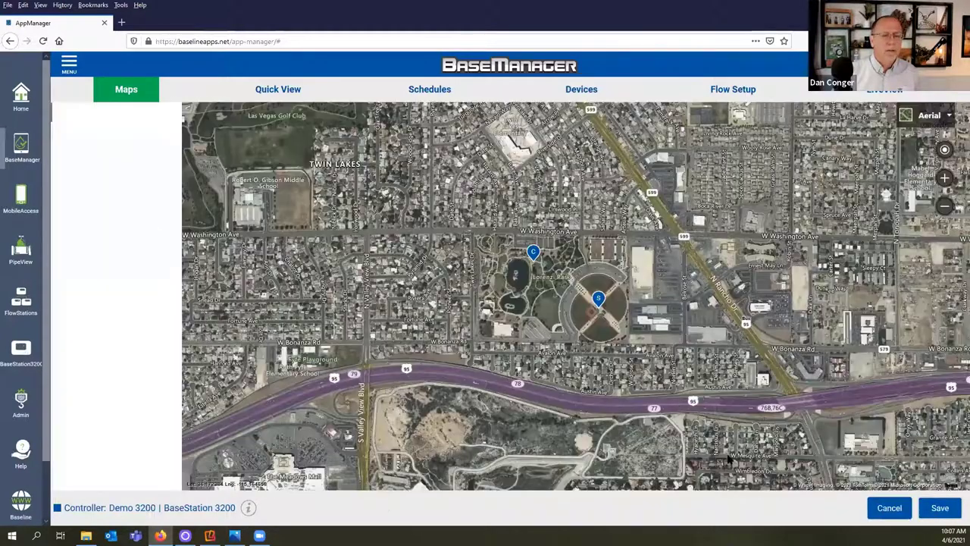
click(889, 508)
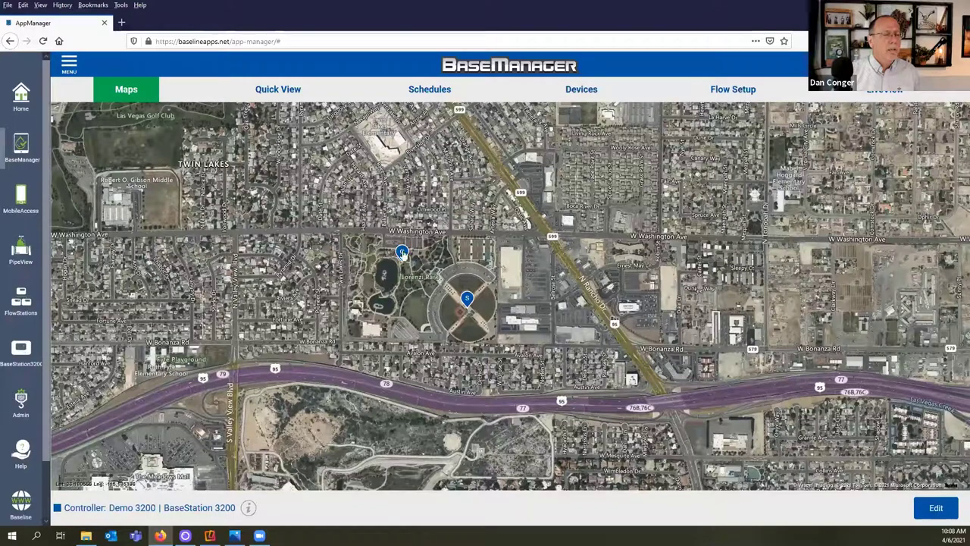
Step: Check the navigation options on the Demo 3200 controller marker in the site map and review the available map levels
click(402, 253)
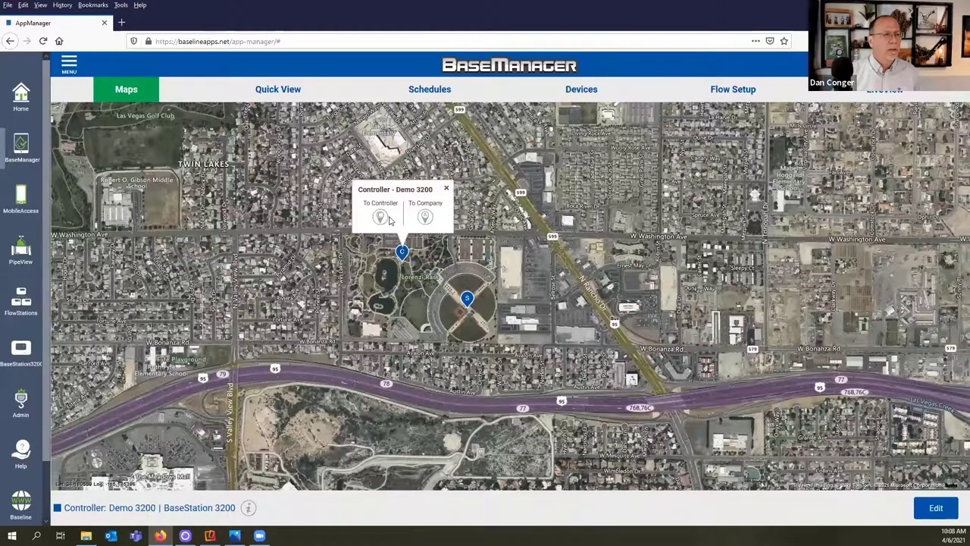
click(499, 276)
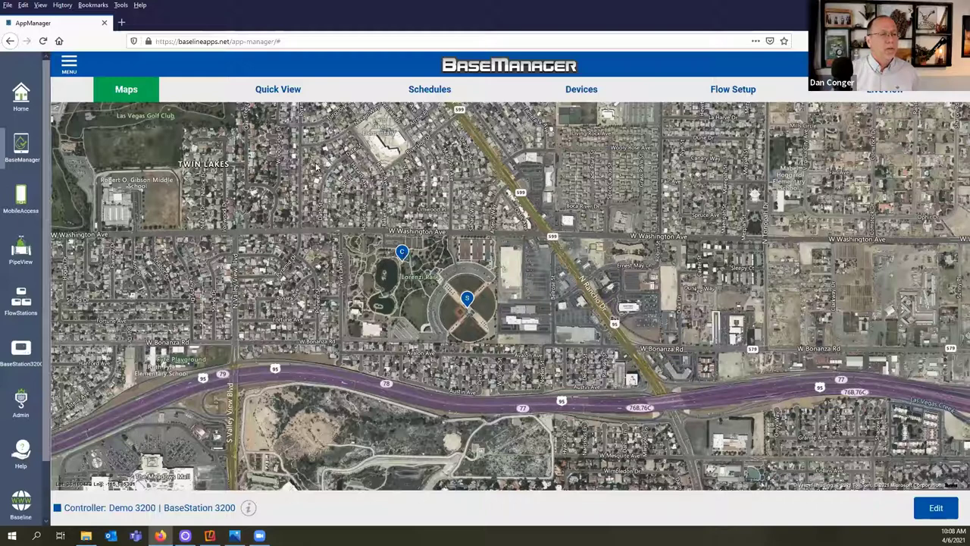
click(134, 91)
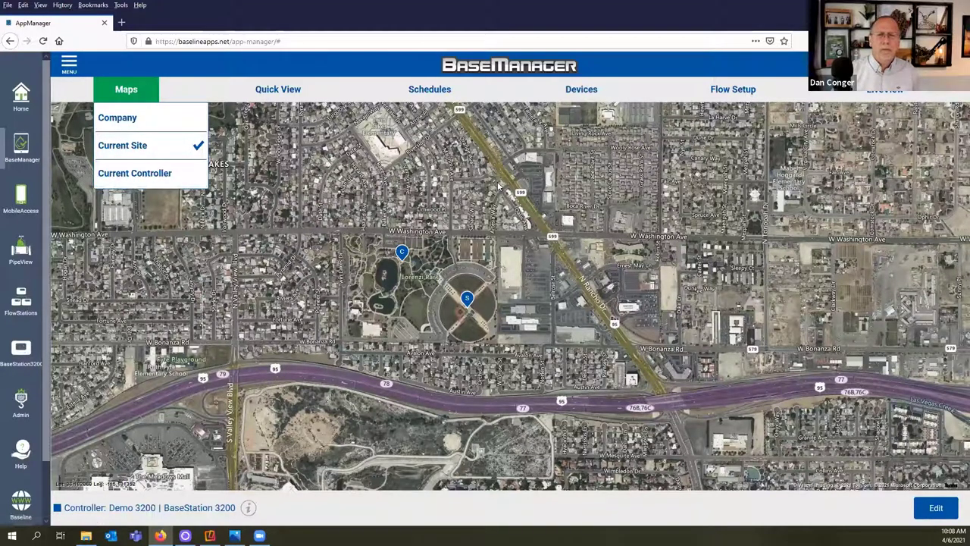
click(665, 203)
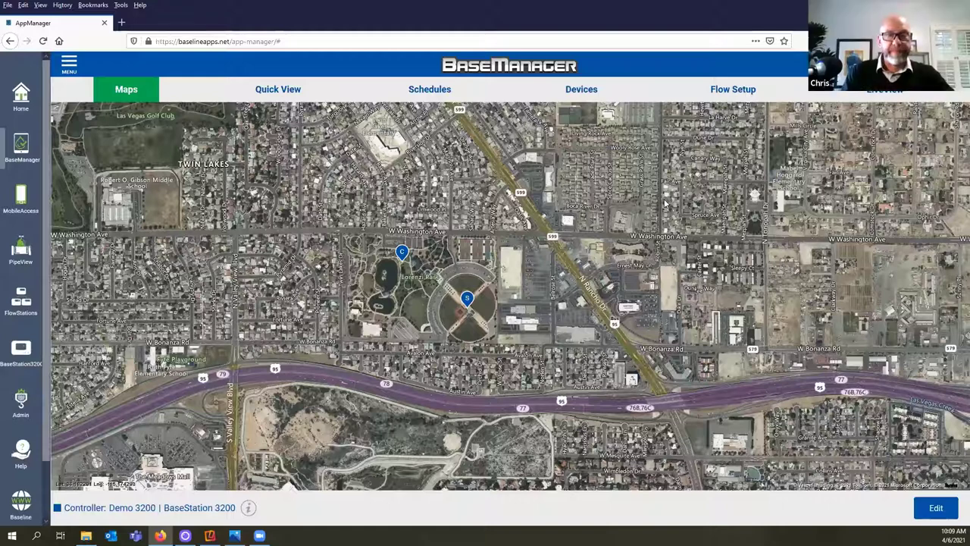
Step: Switch to the Current Controller map to show the zone and device markers around Lorenzi Park
click(133, 88)
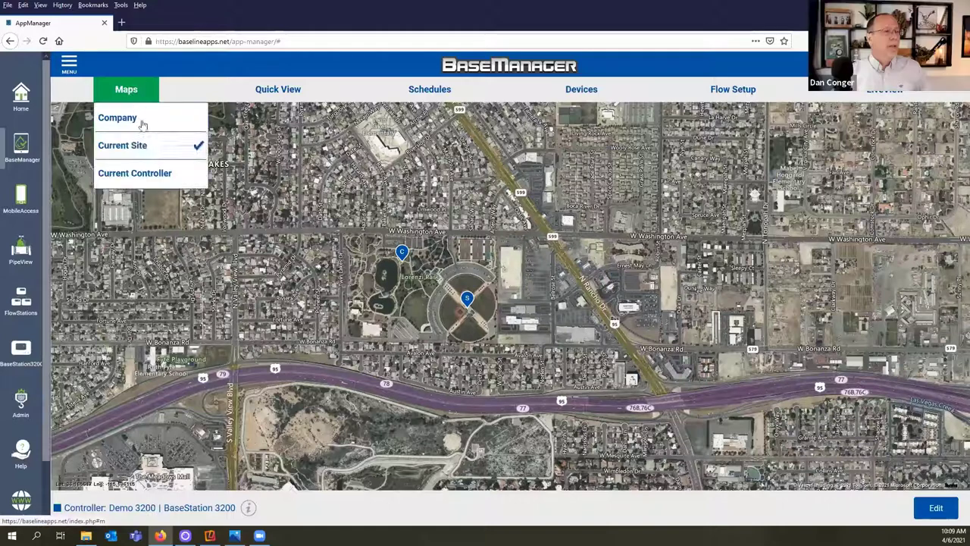
click(146, 171)
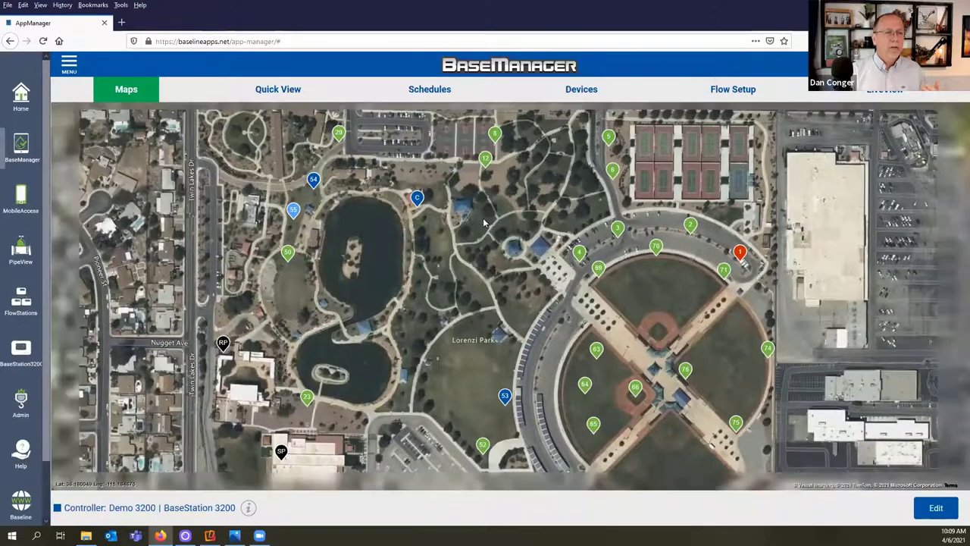
scroll(483, 222, up, 1)
scroll(483, 222, down, 1)
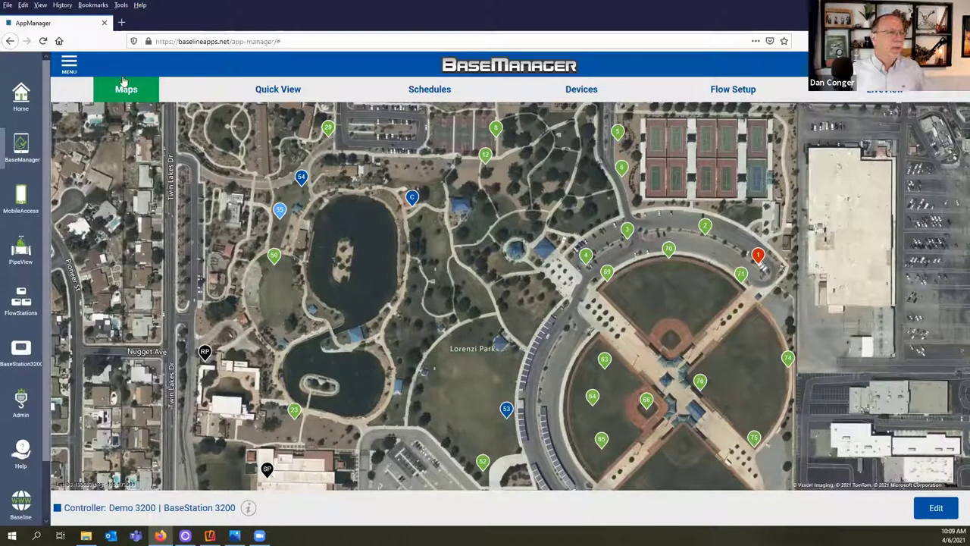
Step: Review the Status Colors legend that explains the marker colors, and return to the controller map
click(68, 66)
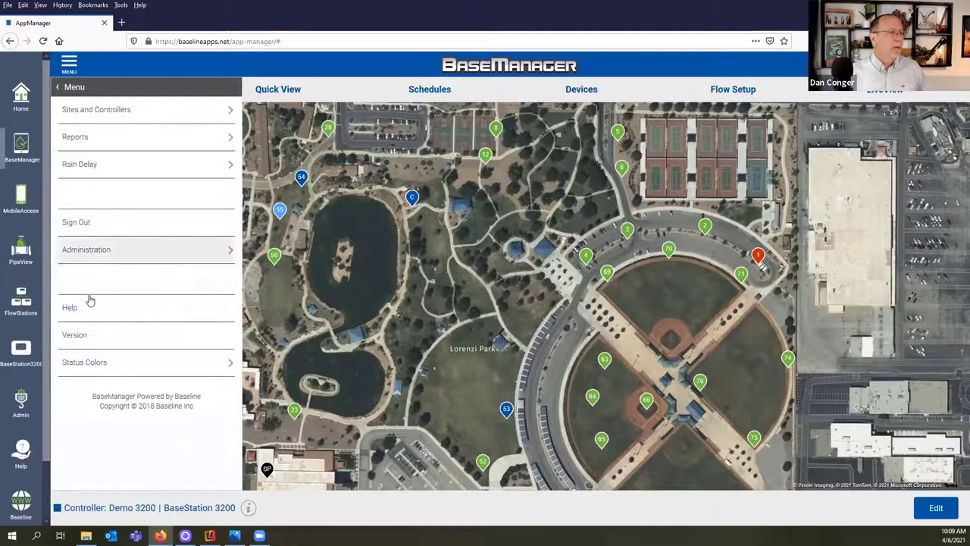
click(91, 364)
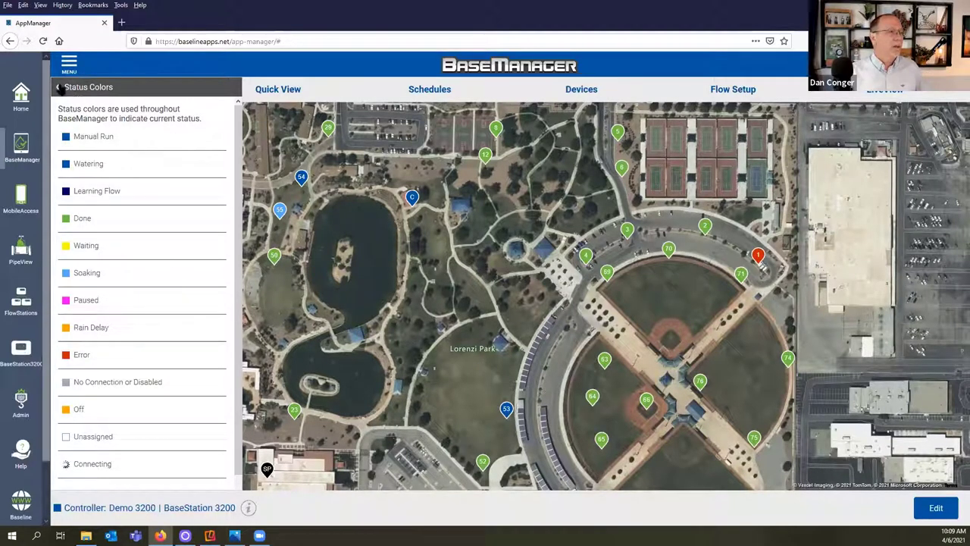
click(57, 87)
click(69, 64)
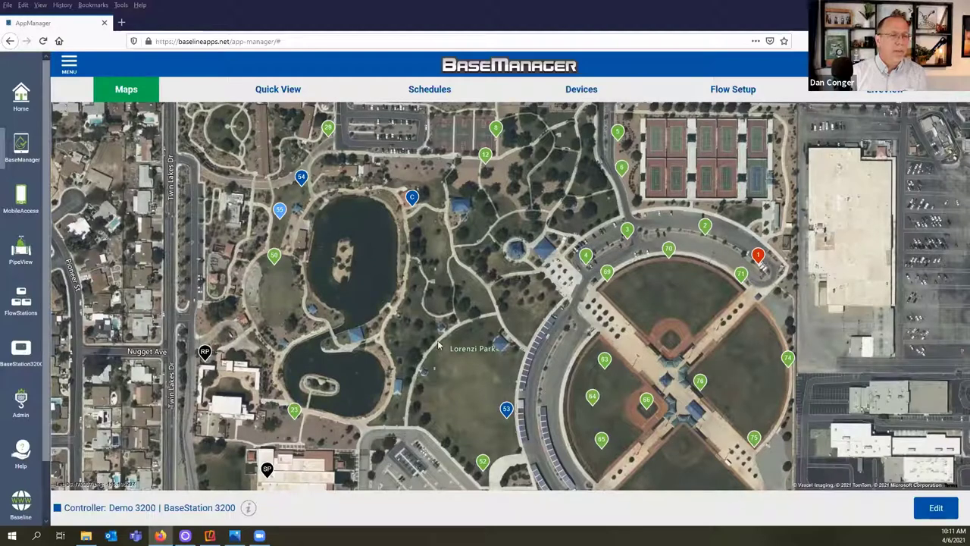
Step: Enter the controller map's edit mode and place the zone 14 marker beside the path just north of the small pavilion in Lorenzi Park
click(947, 513)
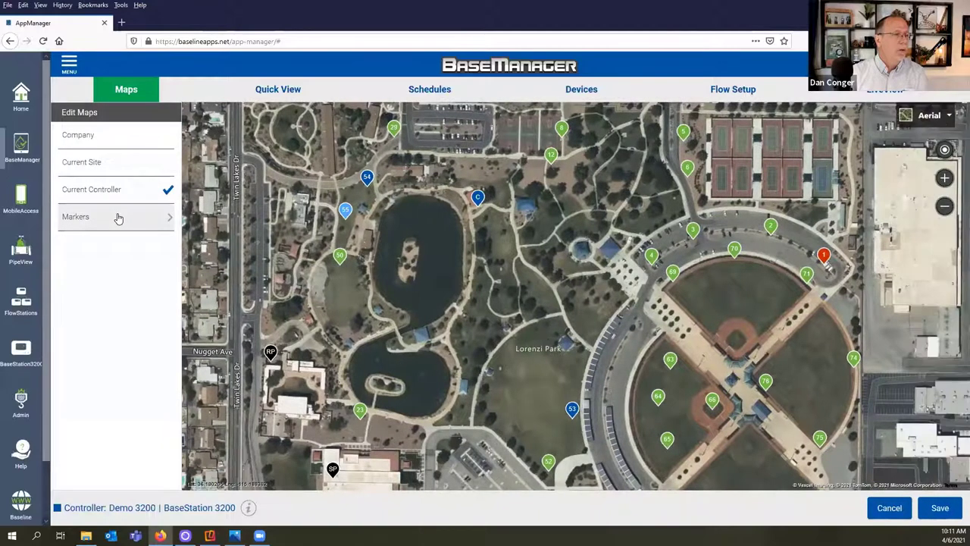
click(118, 219)
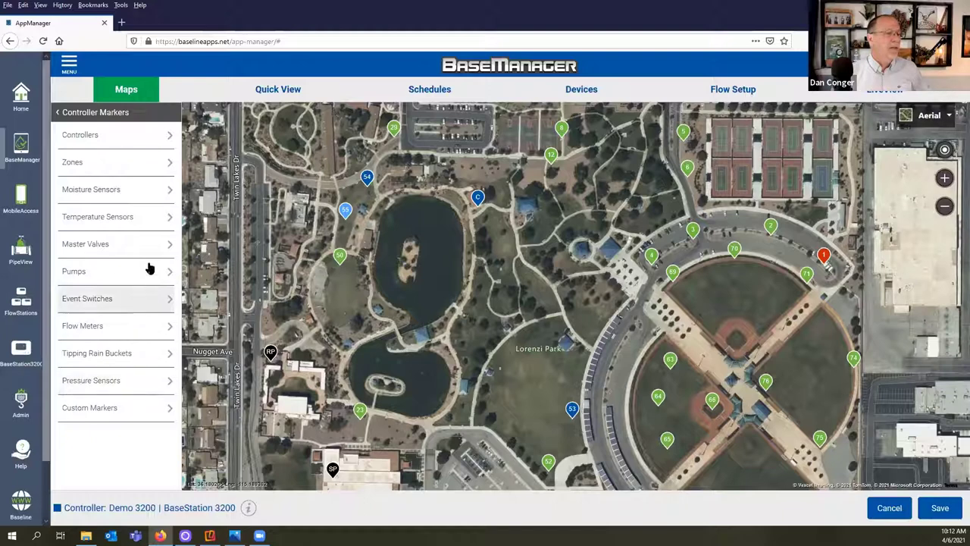
click(131, 169)
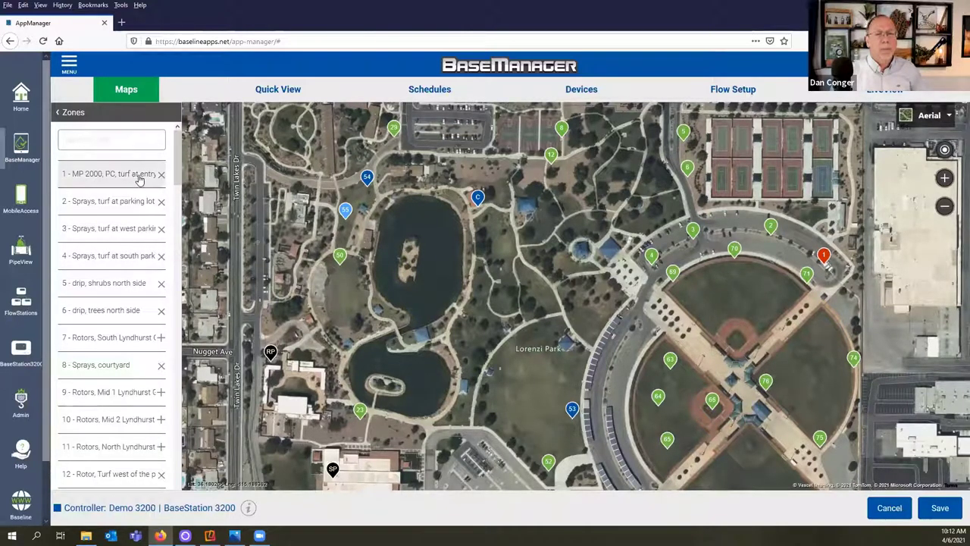
scroll(136, 236, down, 3)
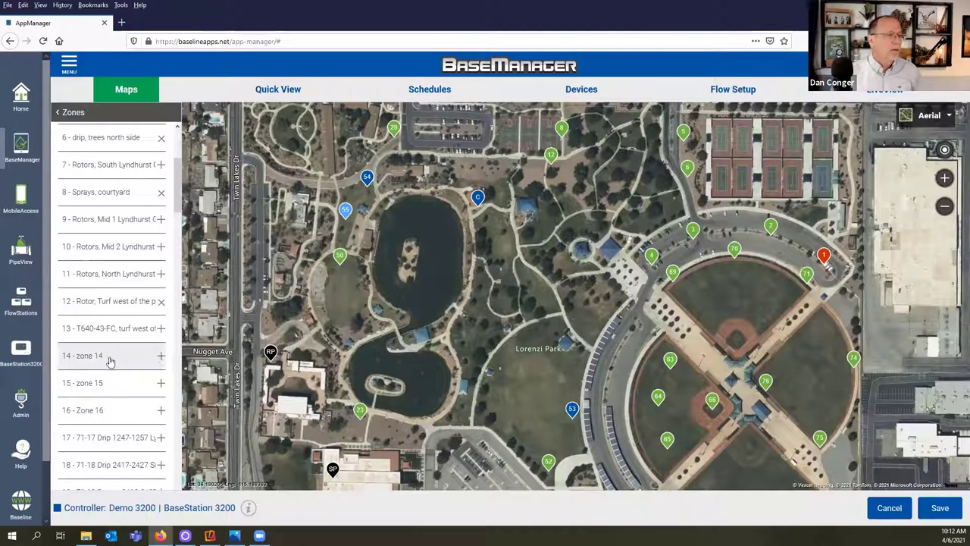
click(162, 356)
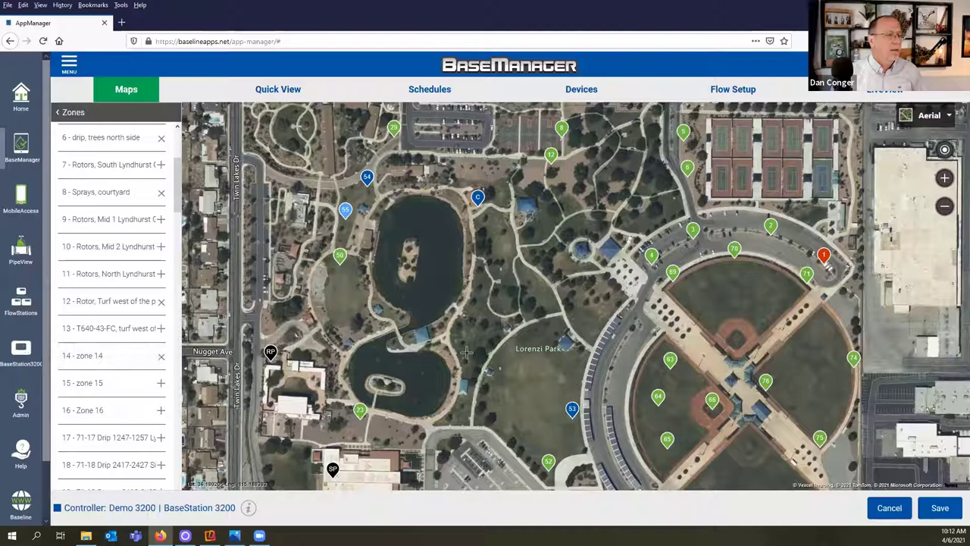
click(559, 320)
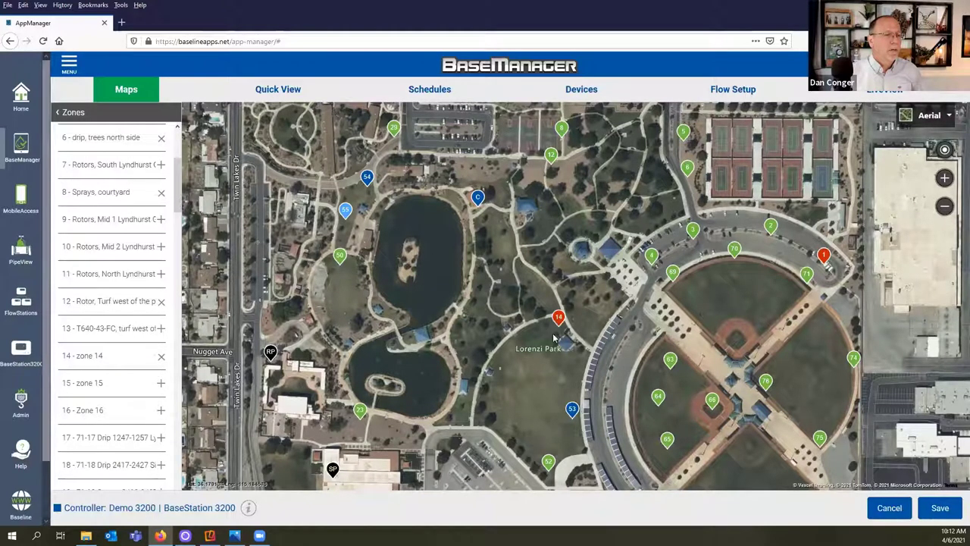
Step: Place the zone 15 and zone 16 markers along the west side of the open grass field
click(160, 385)
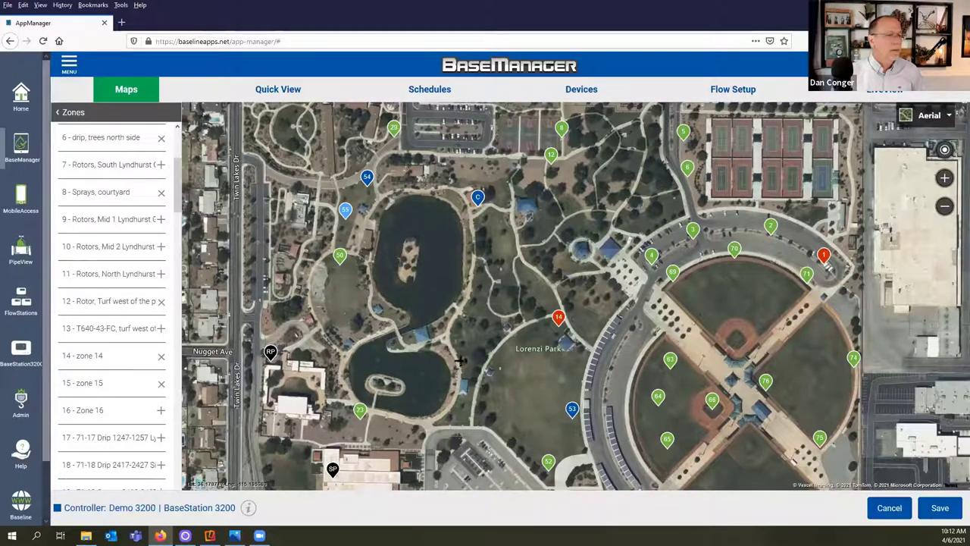
click(505, 354)
click(159, 411)
click(484, 414)
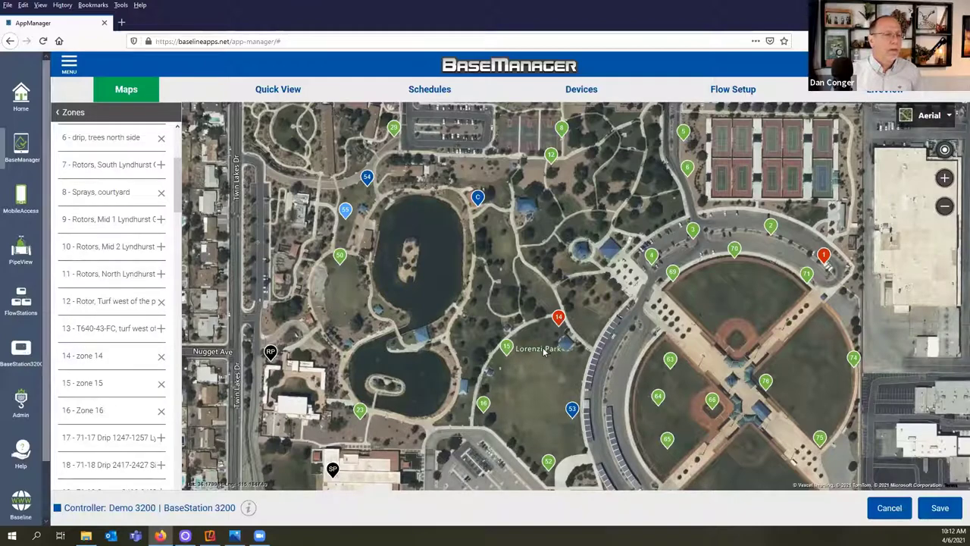
Step: Move the zone 15 marker to the small pavilion on the west path and the zone 16 marker to the path corner by the parking lot
scroll(542, 350, up, 2)
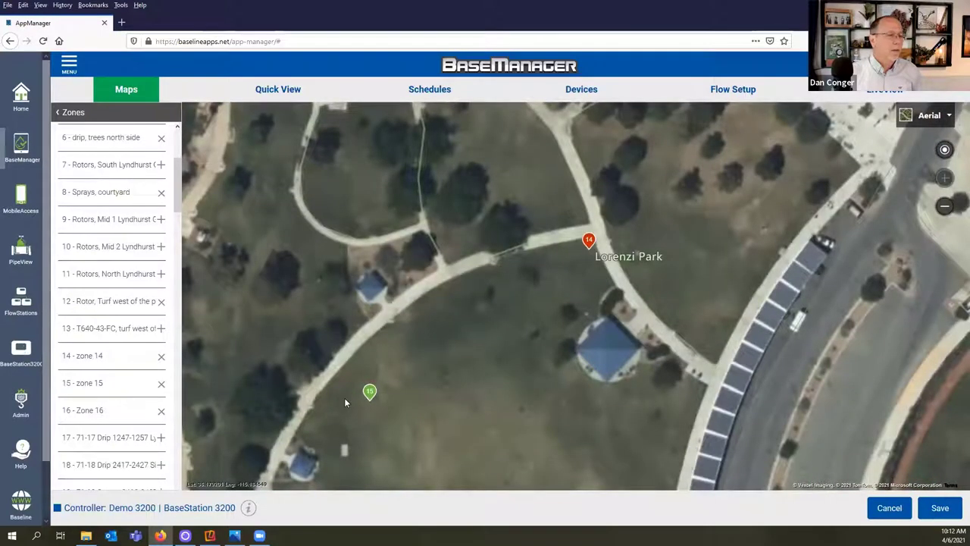
drag(369, 392, 310, 440)
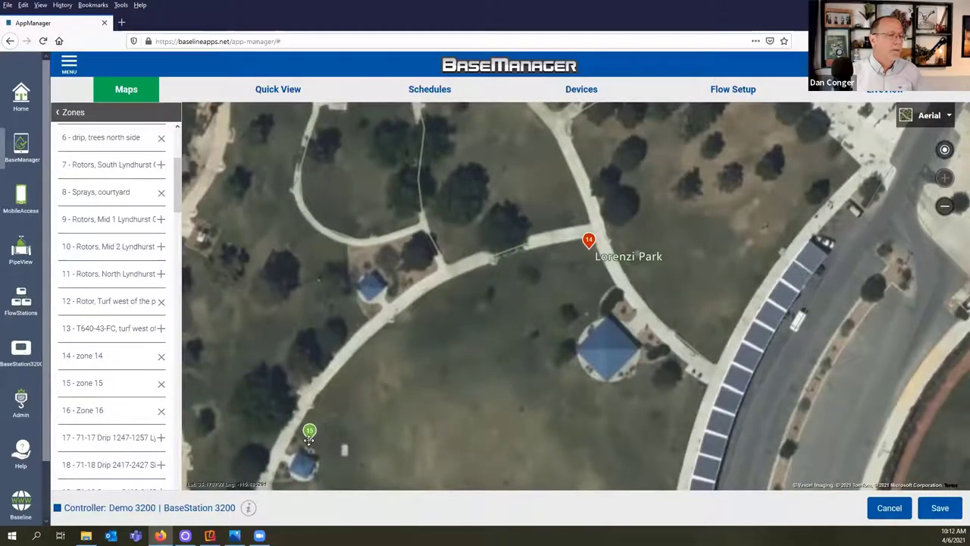
drag(376, 445, 498, 203)
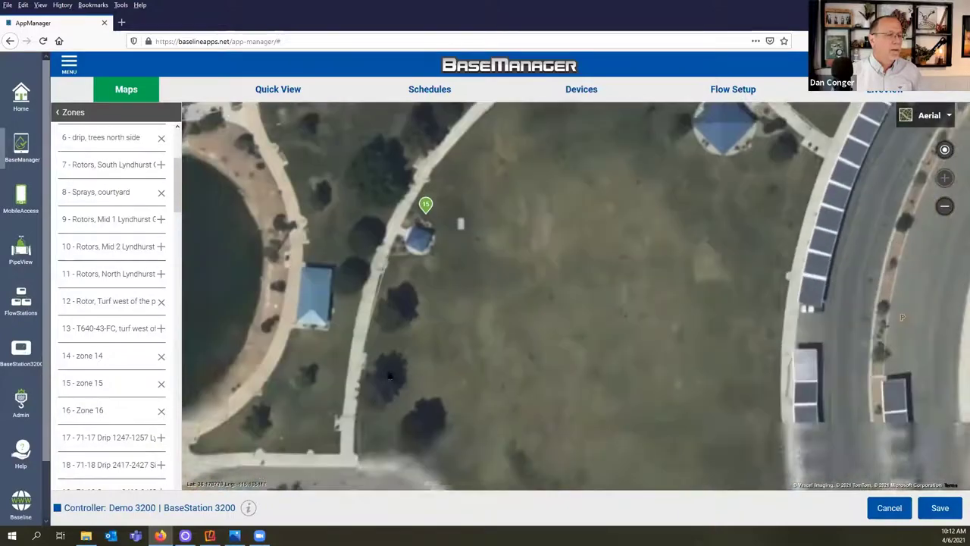
drag(389, 375, 378, 415)
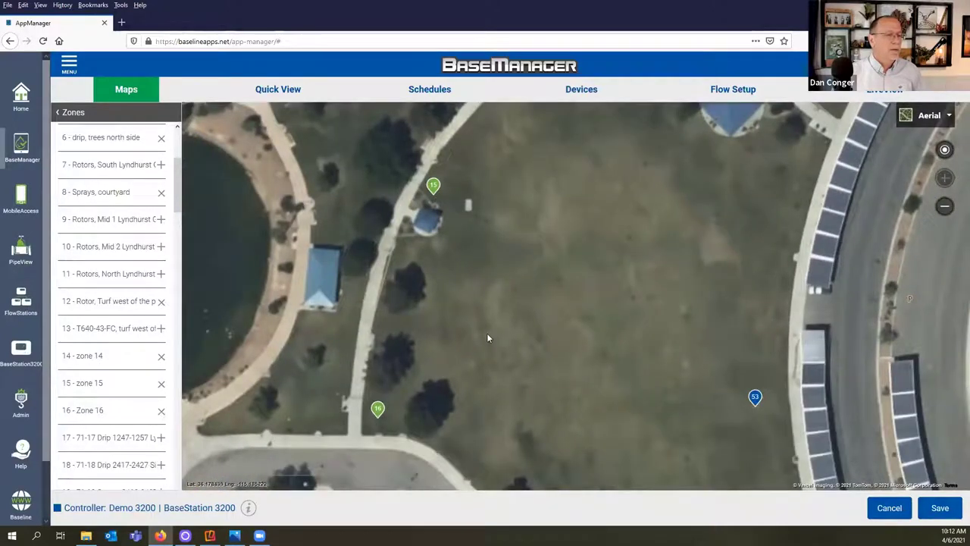
scroll(486, 332, down, 3)
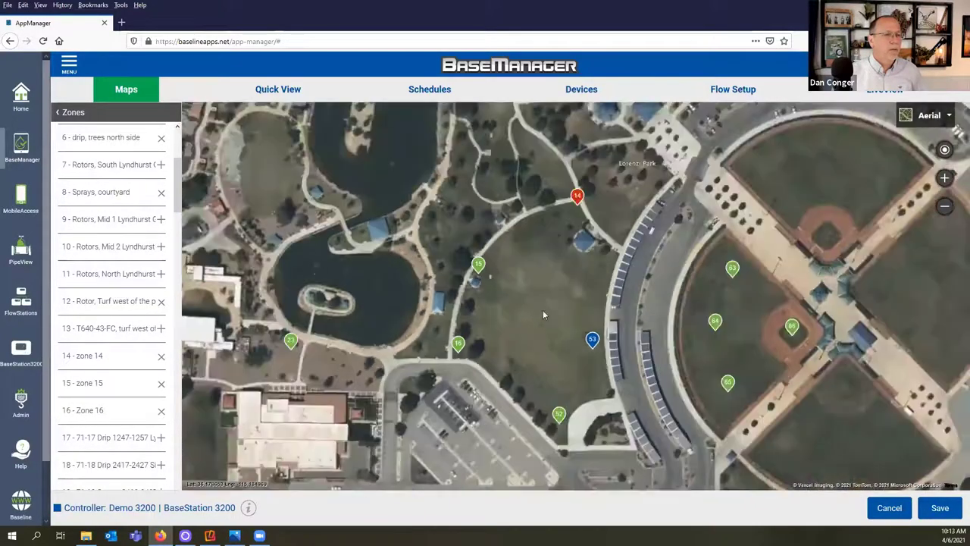
scroll(542, 314, down, 3)
scroll(684, 353, down, 2)
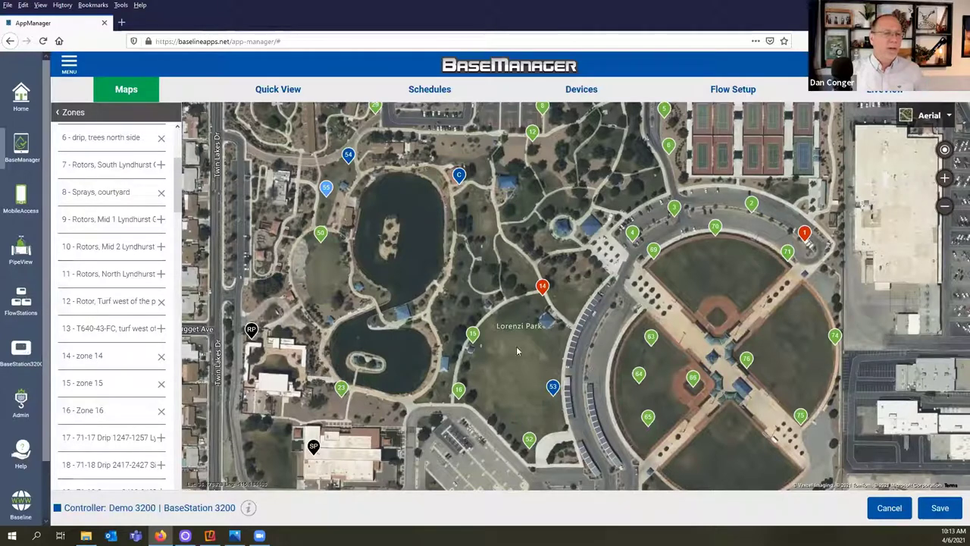
Step: Cluster the zone 14 and 15 markers next to zone 16, and spread them back out along the grass field's northern edge
drag(471, 333, 459, 374)
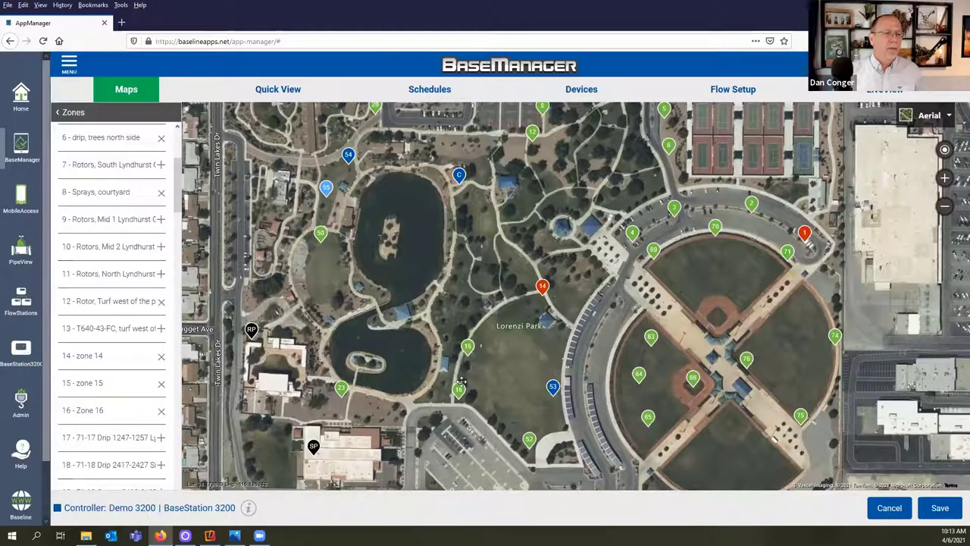
drag(542, 290, 461, 372)
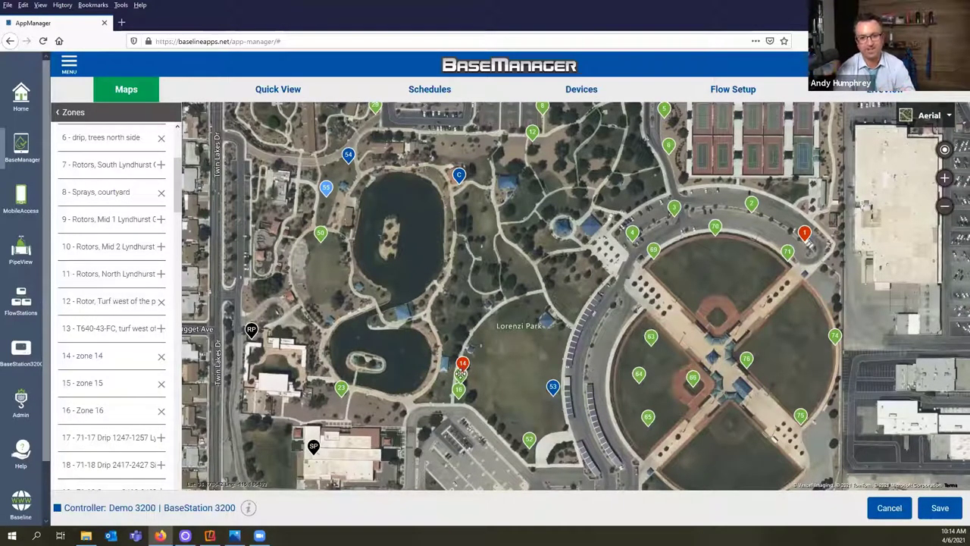
drag(462, 365, 459, 384)
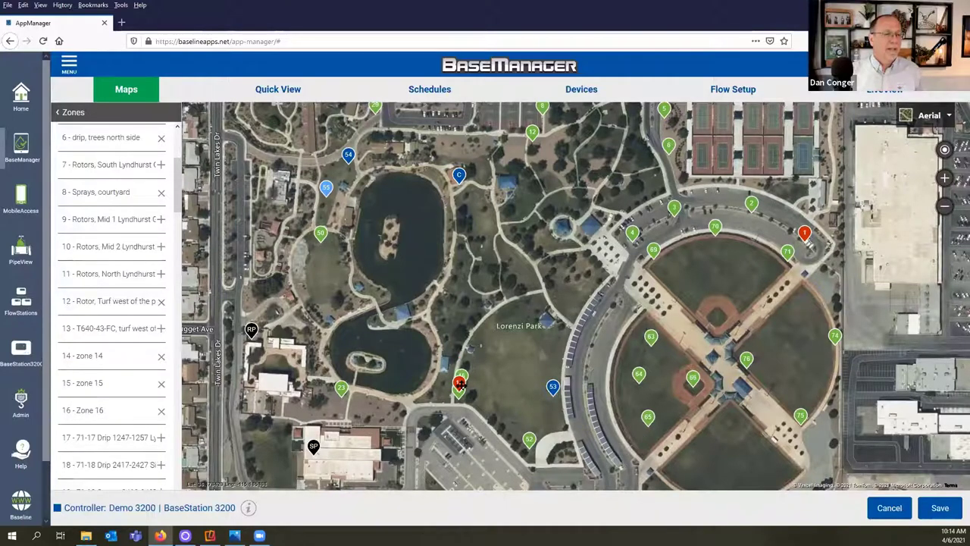
mouse_move(459, 384)
mouse_down()
mouse_move(517, 300)
mouse_move(538, 304)
mouse_up()
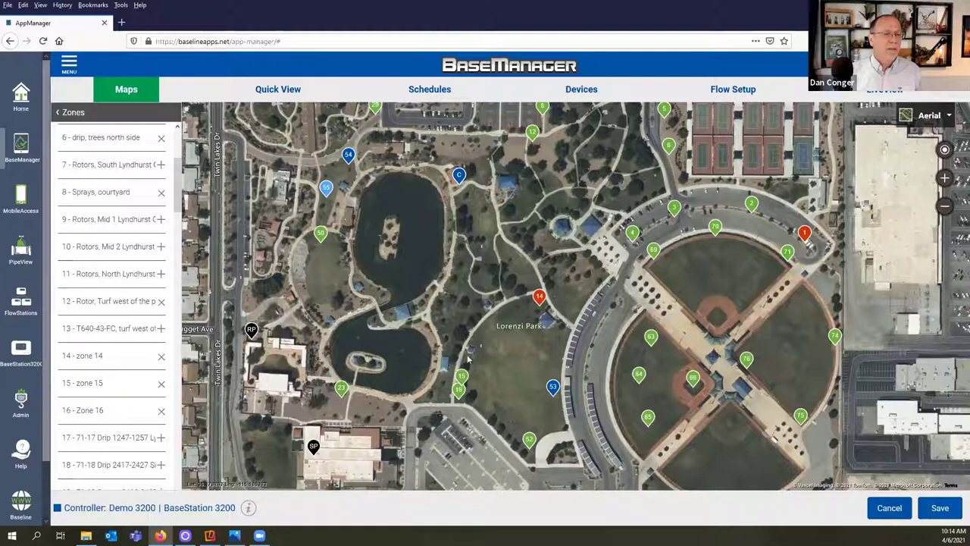
drag(462, 377, 483, 337)
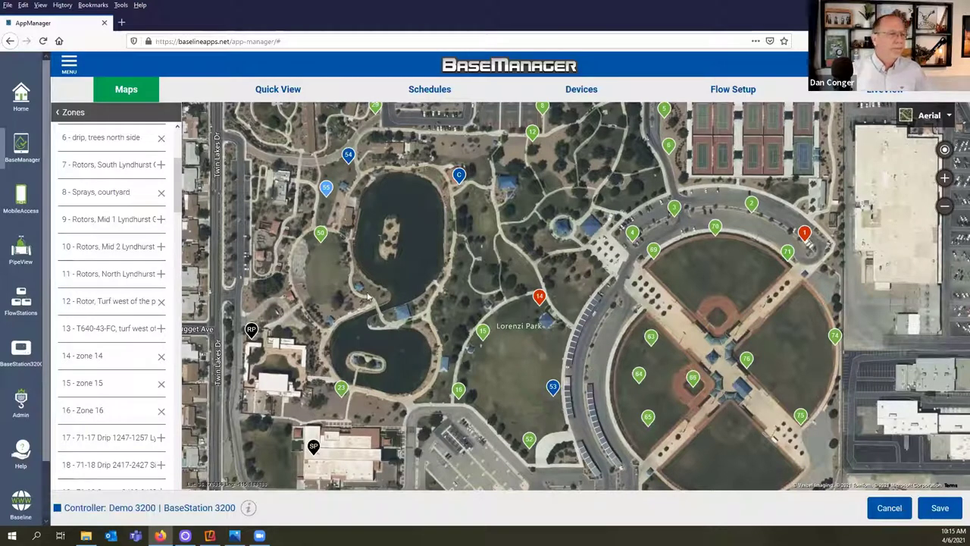
Step: Place the MS - Program 1 Station 1 SB moisture sensor marker on the northern ball field and save the map edits
click(59, 113)
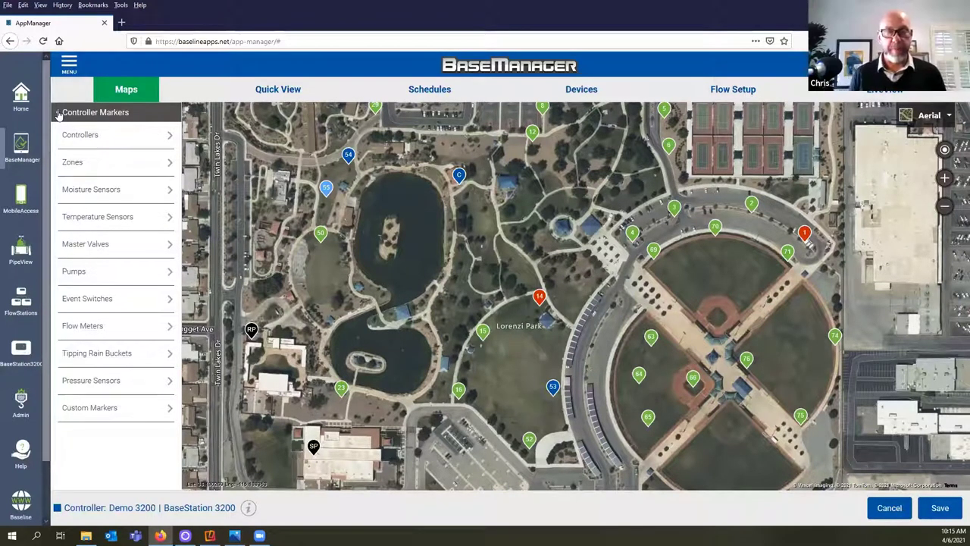
click(107, 190)
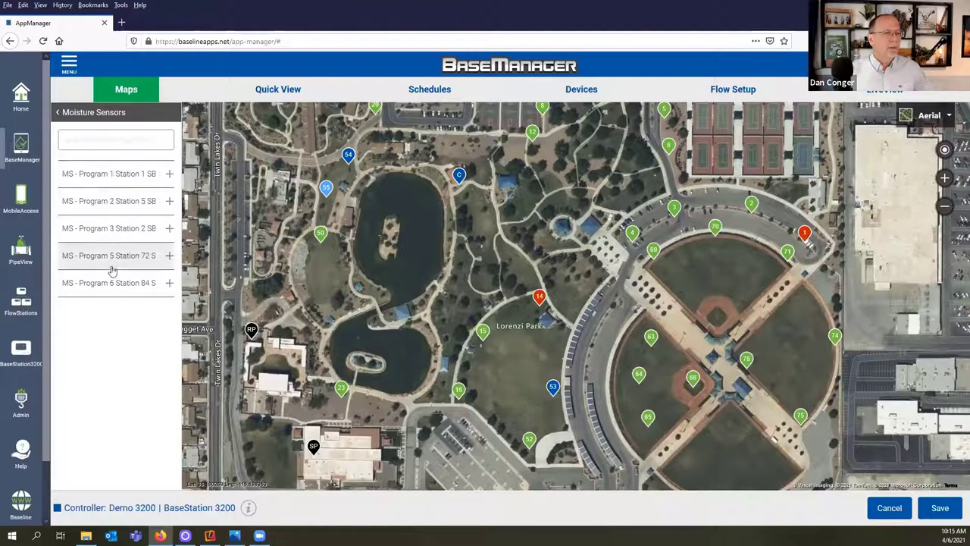
click(170, 175)
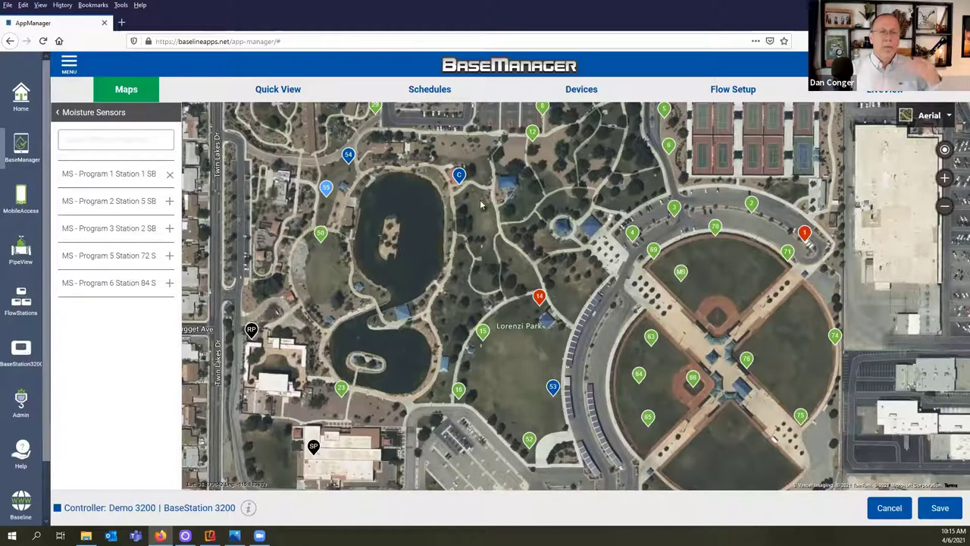
click(68, 119)
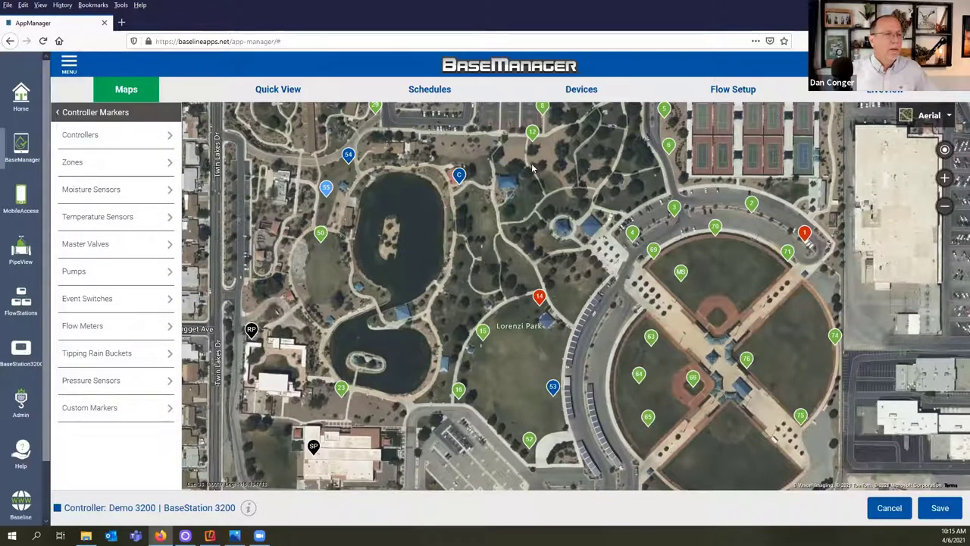
click(942, 508)
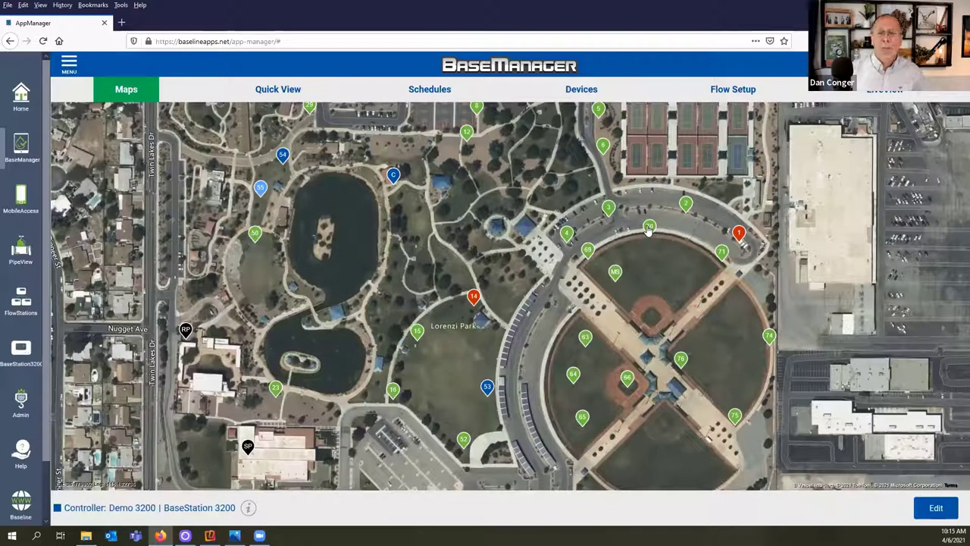
Step: Check the details of zone 70 north of the ball fields, and set zone 55 to done
click(649, 228)
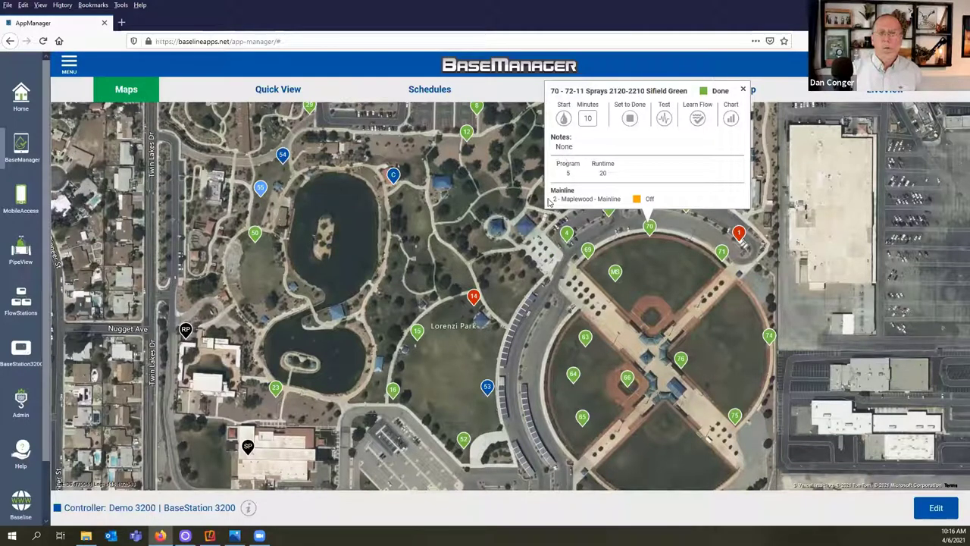
click(744, 91)
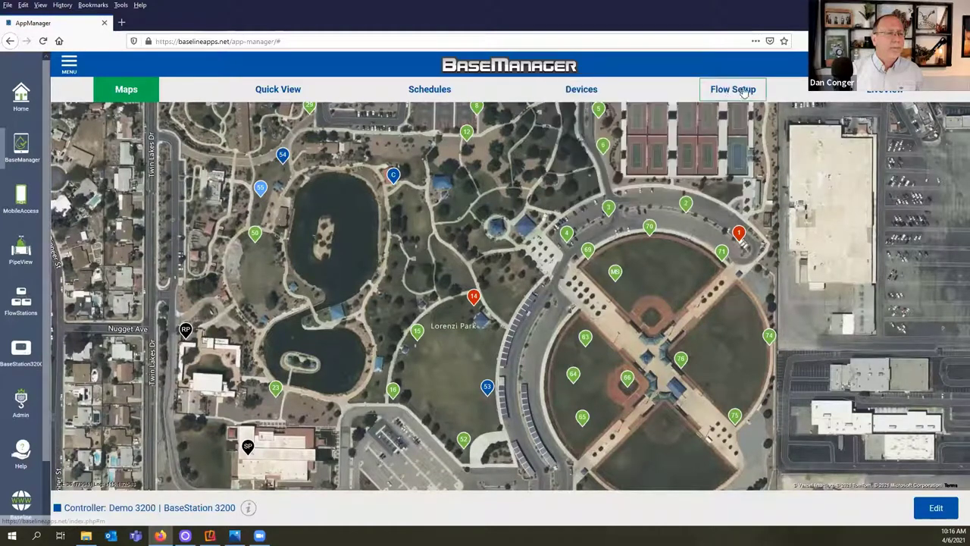
click(260, 187)
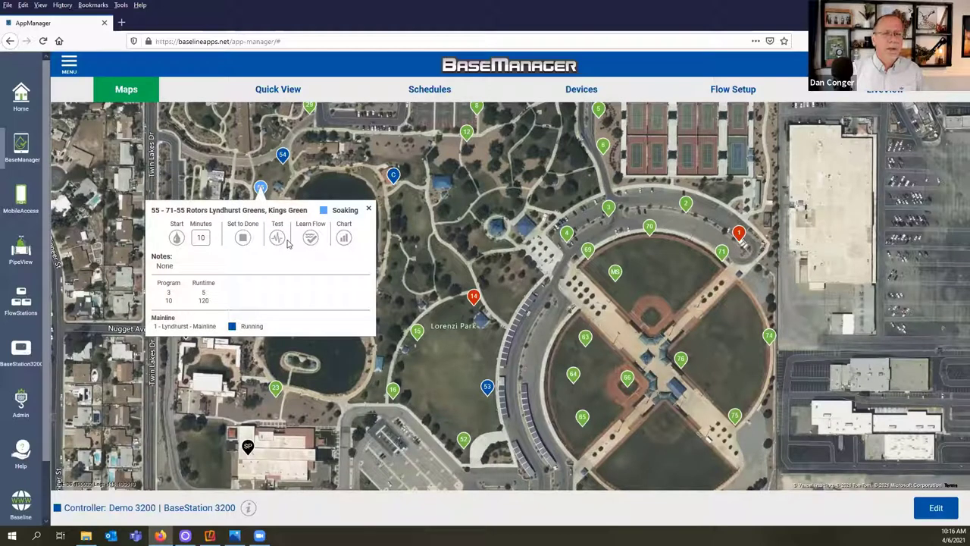
click(243, 239)
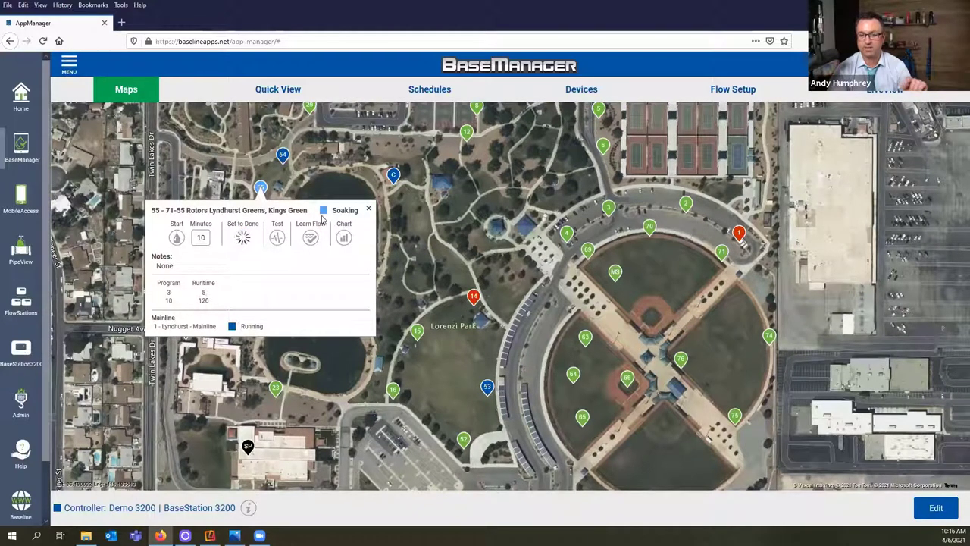
click(369, 209)
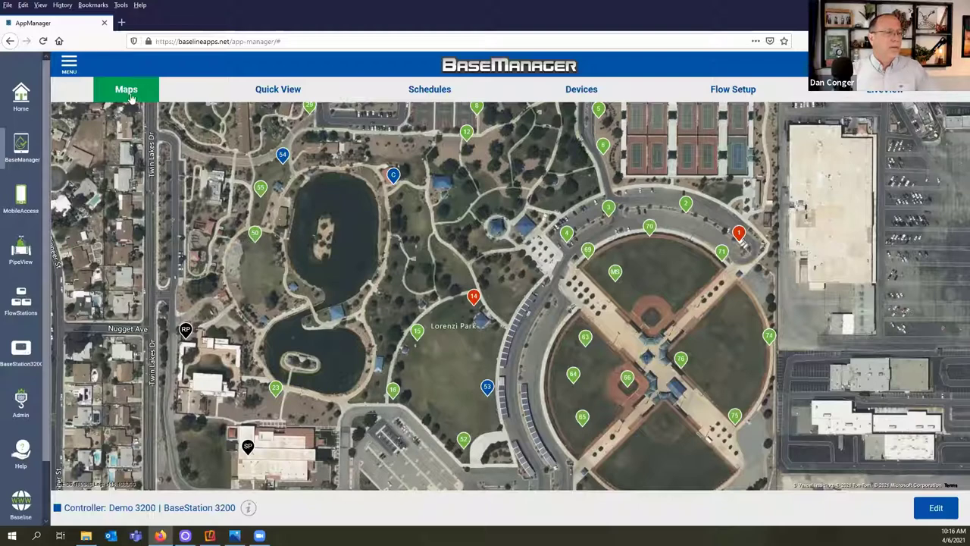
Step: Start a new custom marker on the current controller's map with the label PS and the color orange
click(930, 508)
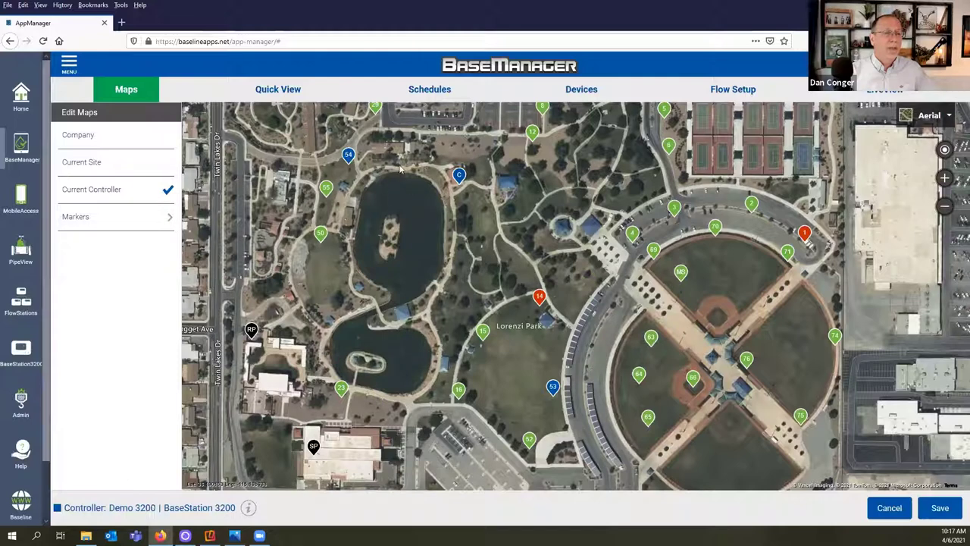
click(137, 225)
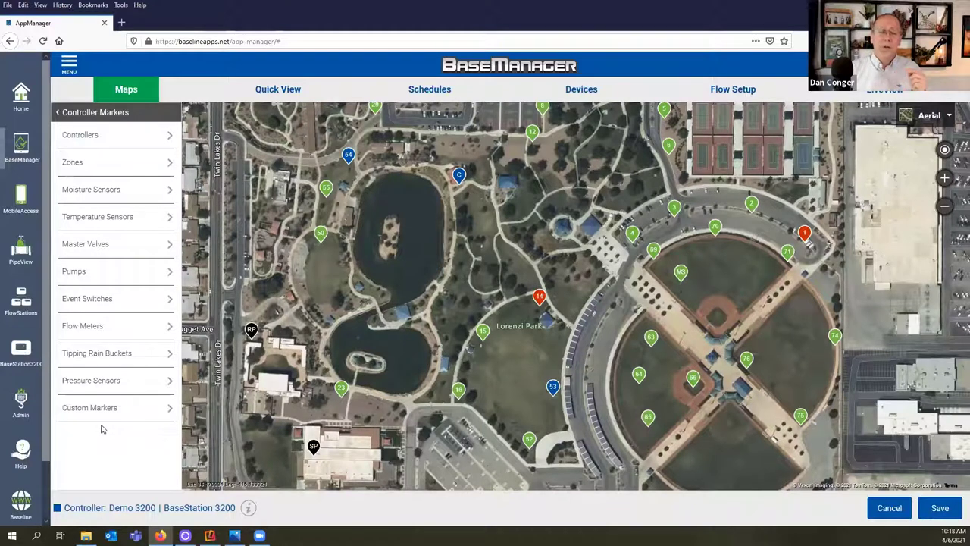
click(105, 415)
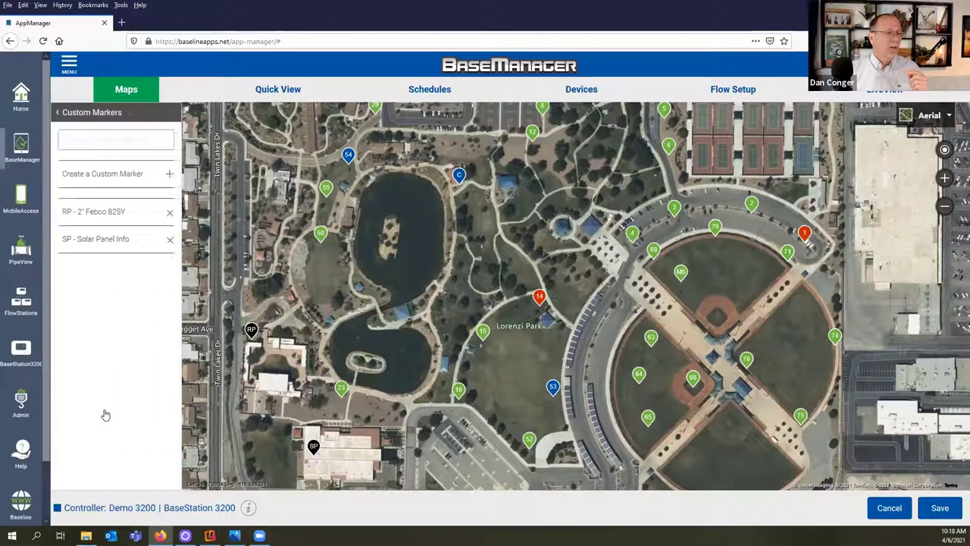
click(109, 179)
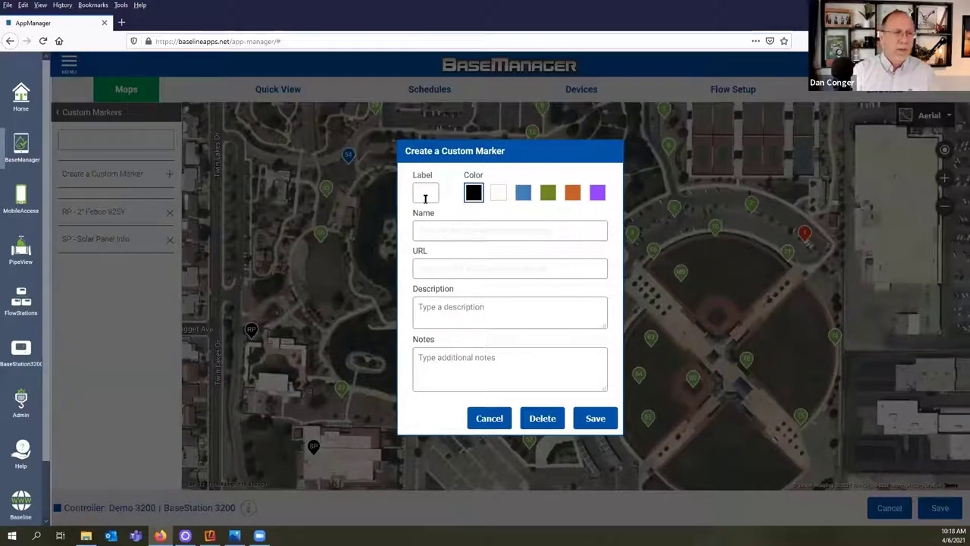
click(425, 198)
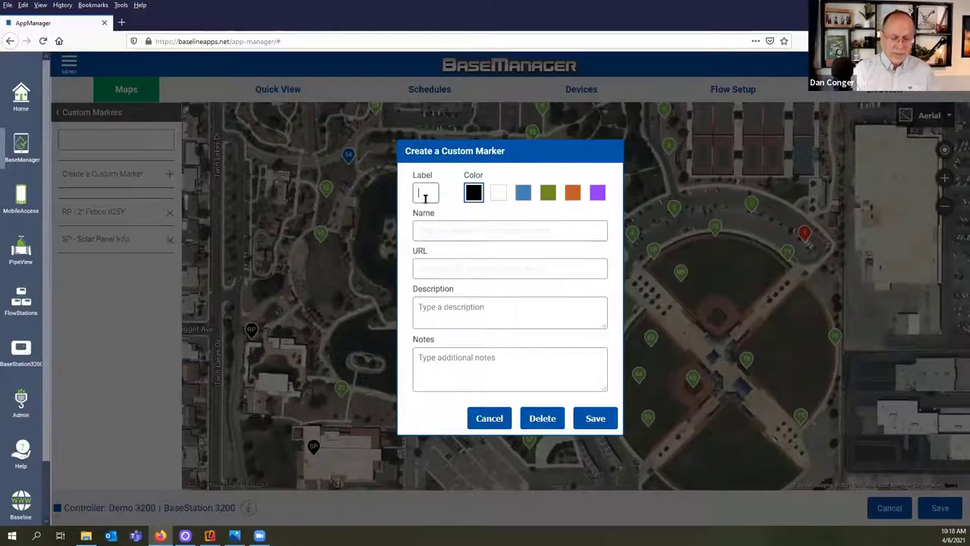
text(PS)
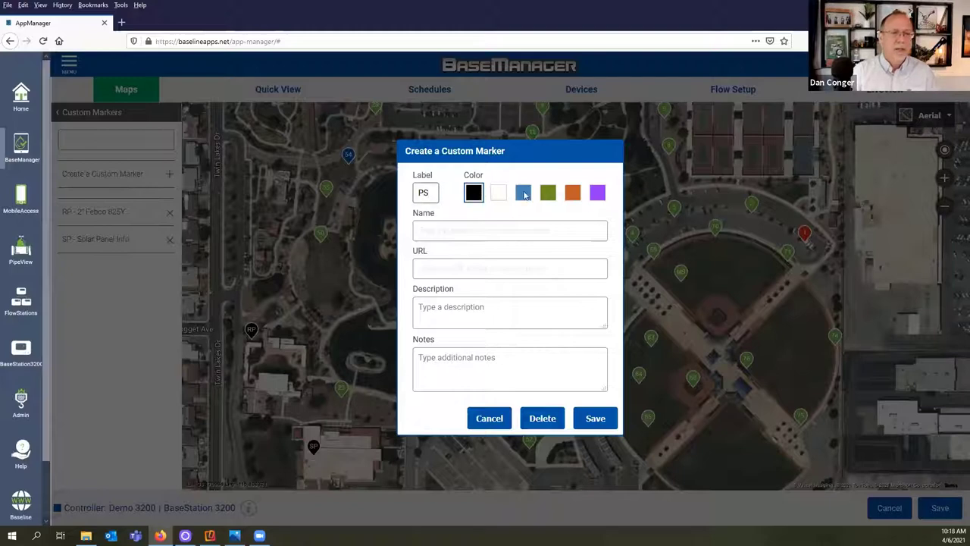
click(572, 194)
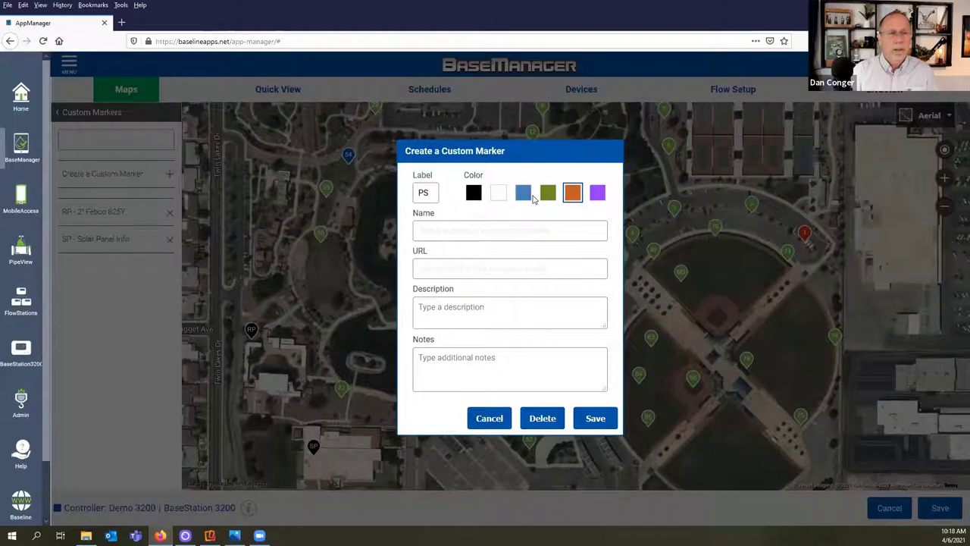
Step: Name the new custom marker "5 hp pump station" and save it
click(478, 233)
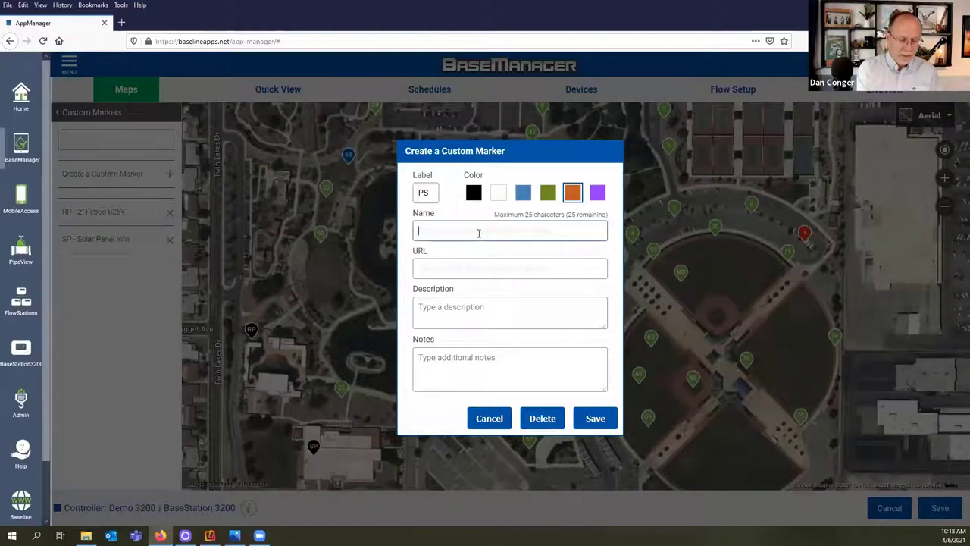
text(5 hp )
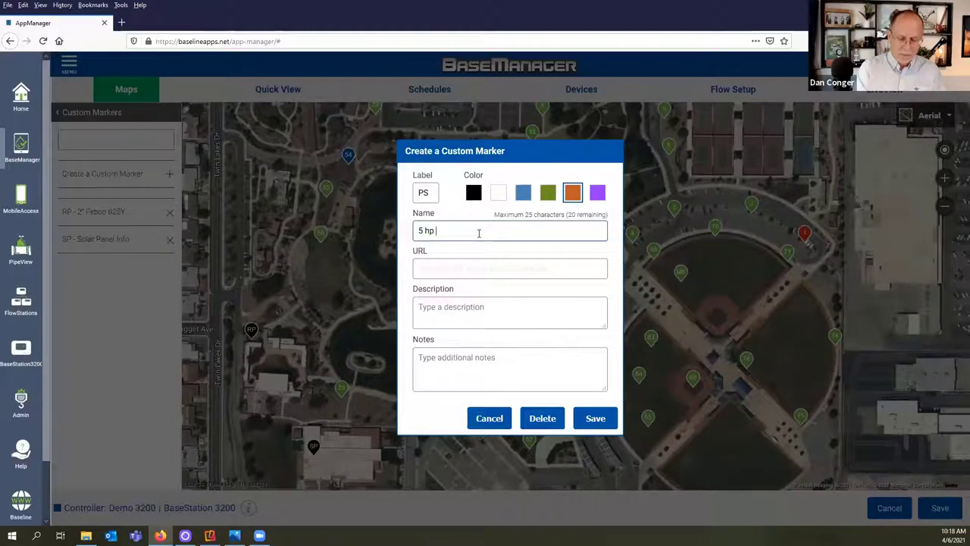
text(pump stat)
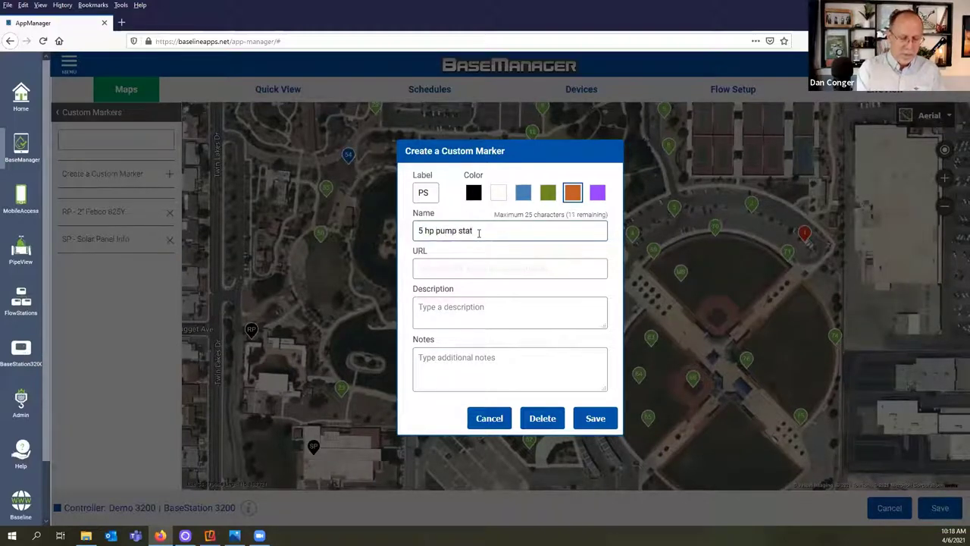
text(ion)
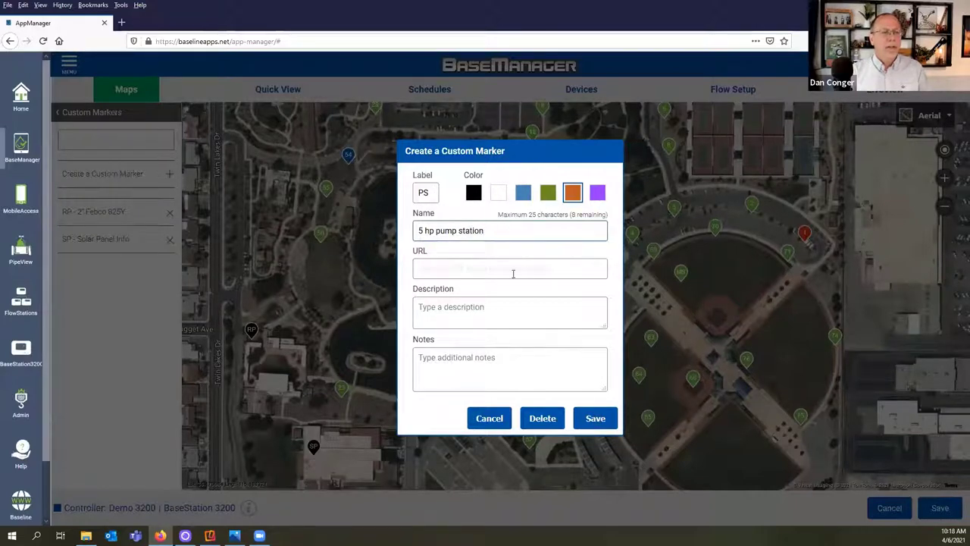
click(593, 421)
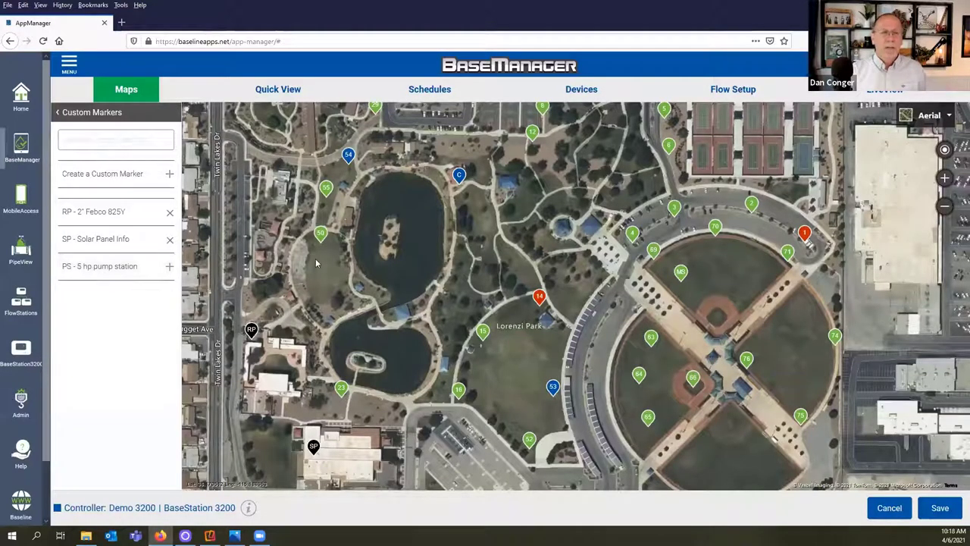
Step: Place the PS - 5 hp pump station marker on the north shore of the larger pond and save the map edits
click(169, 269)
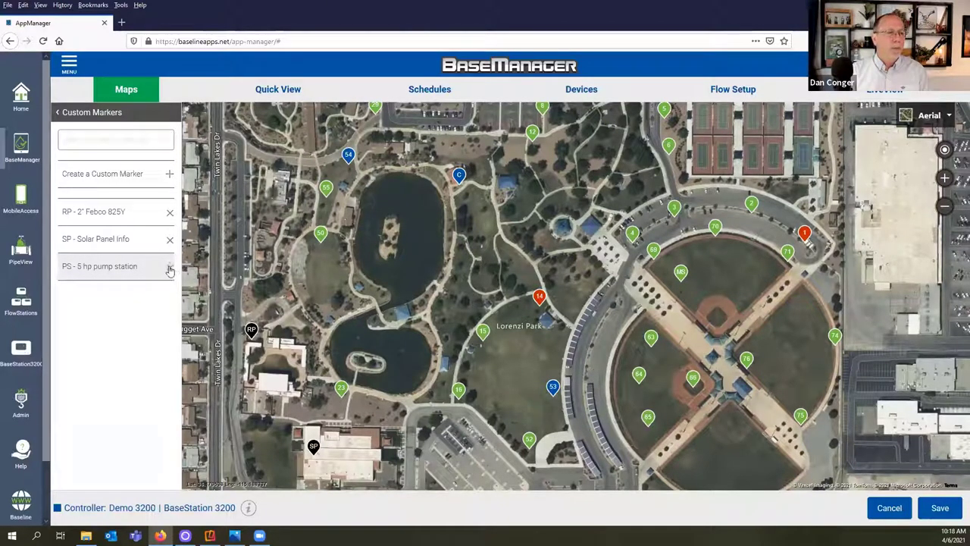
click(408, 172)
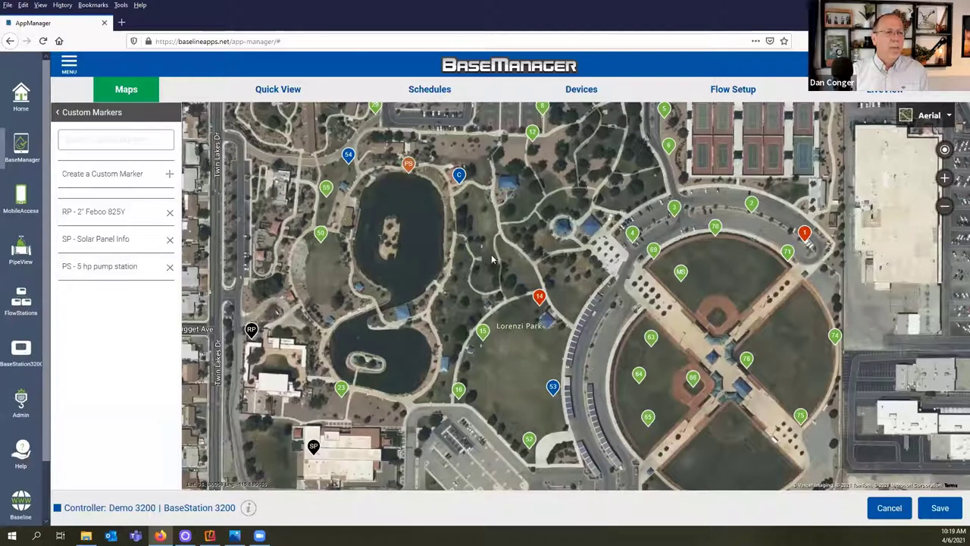
click(941, 508)
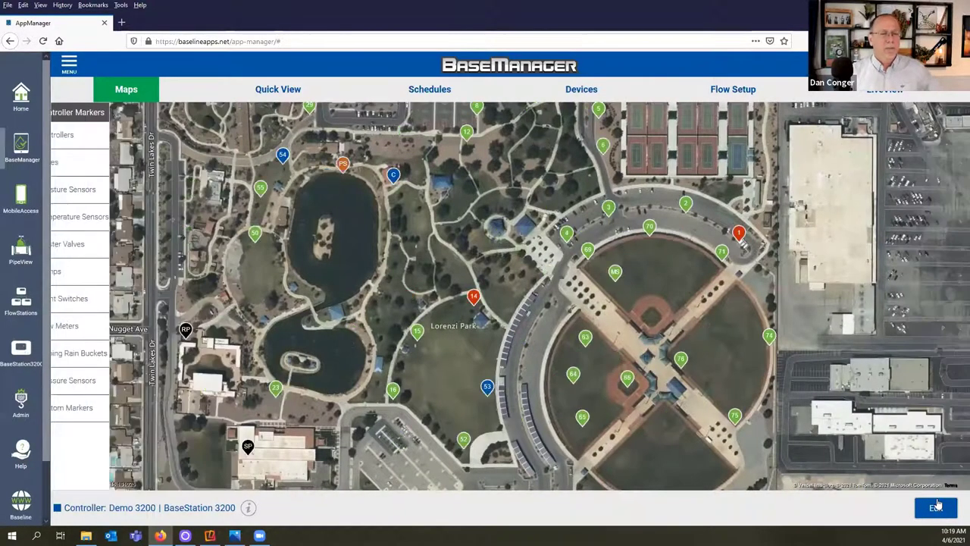
Step: Check the details of zone 4 and of the PS pump station marker on the map
click(568, 235)
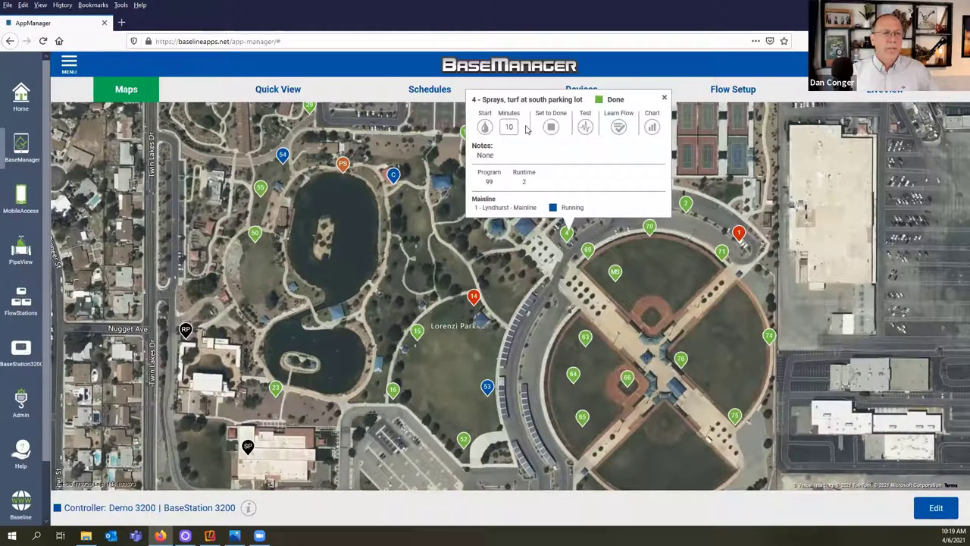
click(664, 99)
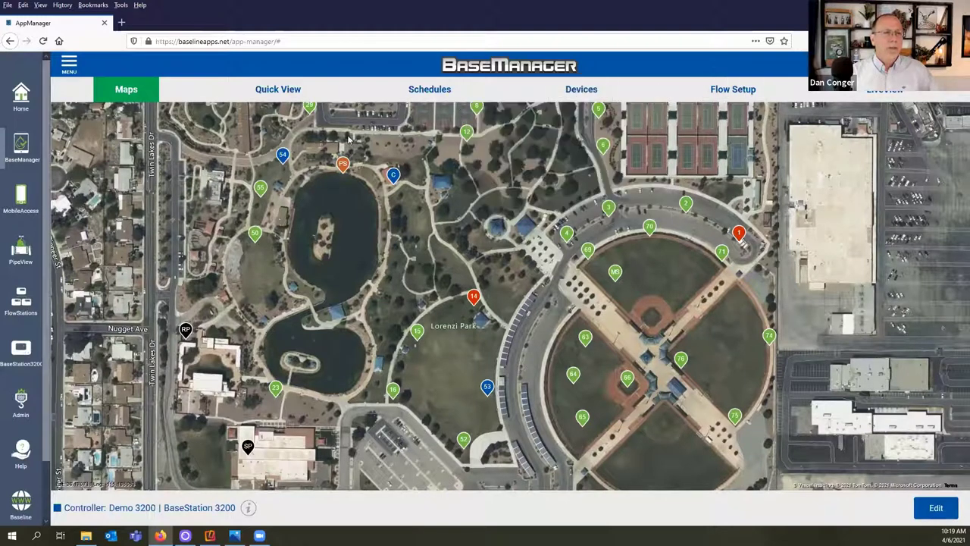
click(343, 163)
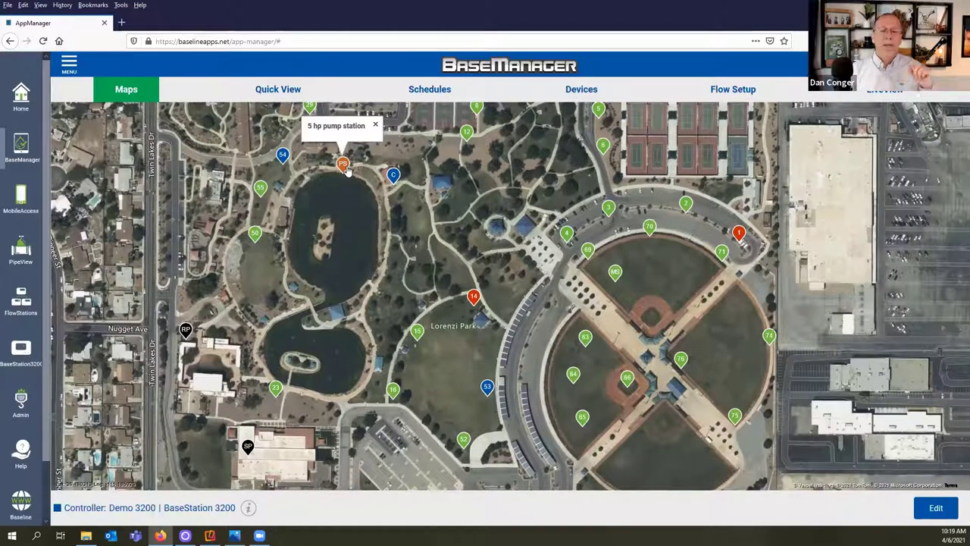
click(375, 125)
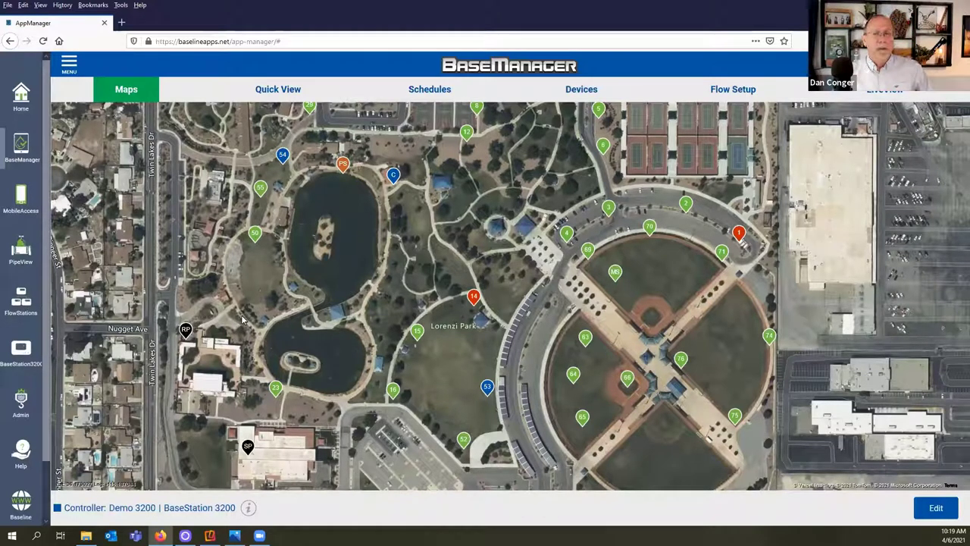
Step: Review the Febco 825Y repair parts page linked from the RP marker, and return to the map
click(187, 333)
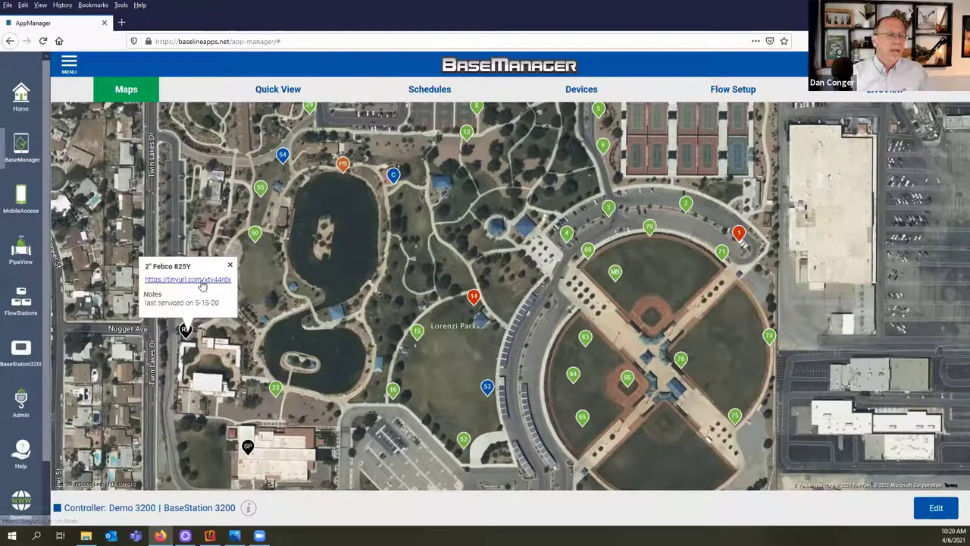
click(203, 287)
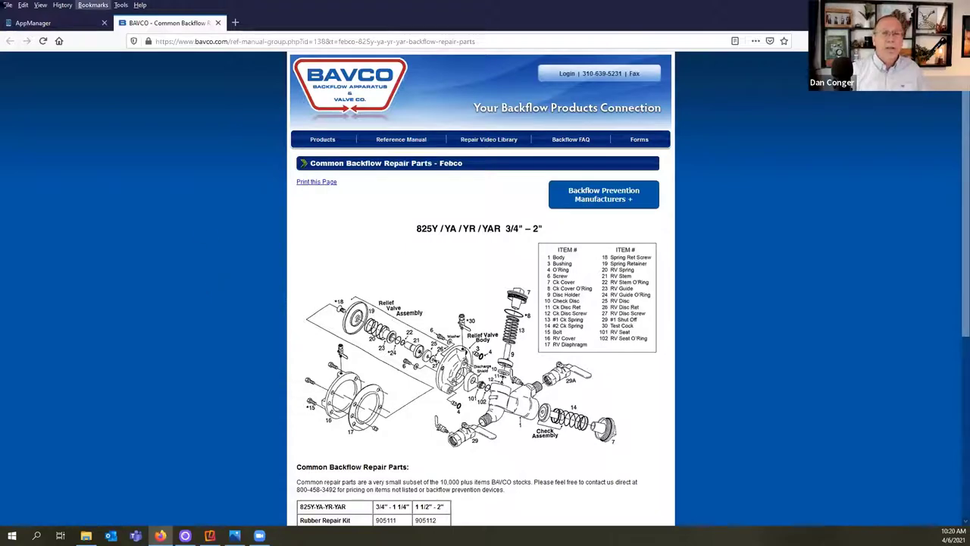
click(45, 23)
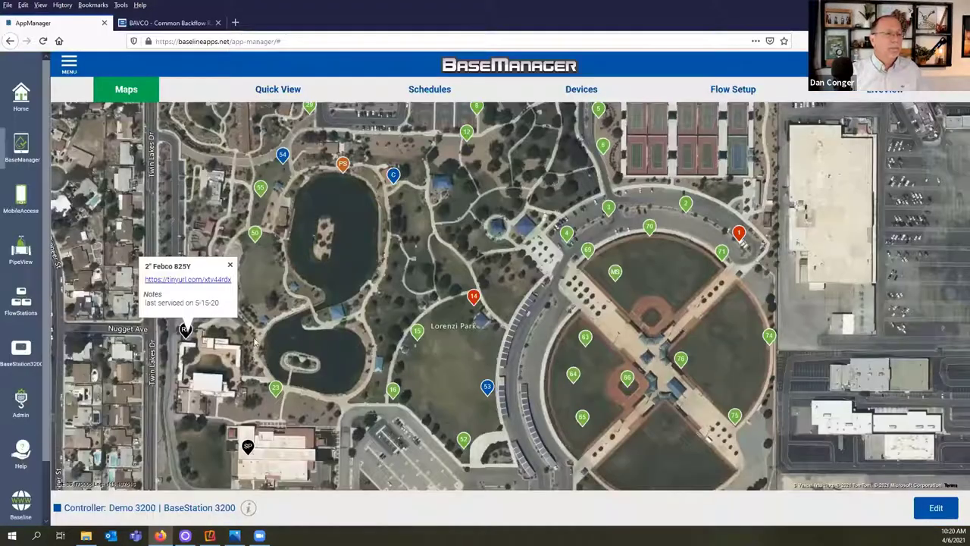
click(229, 268)
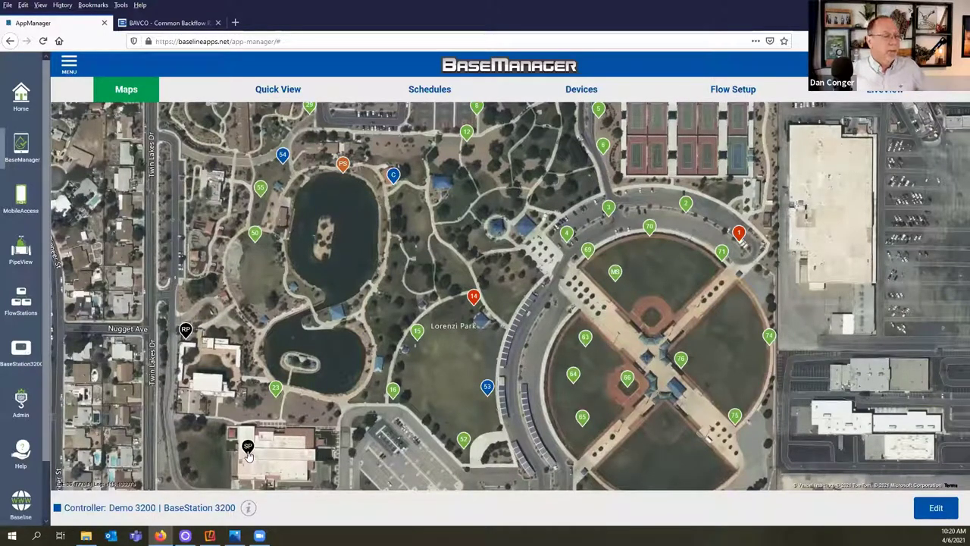
Step: Examine the solar calculator worksheet linked from the SP marker, and return to the map
click(248, 449)
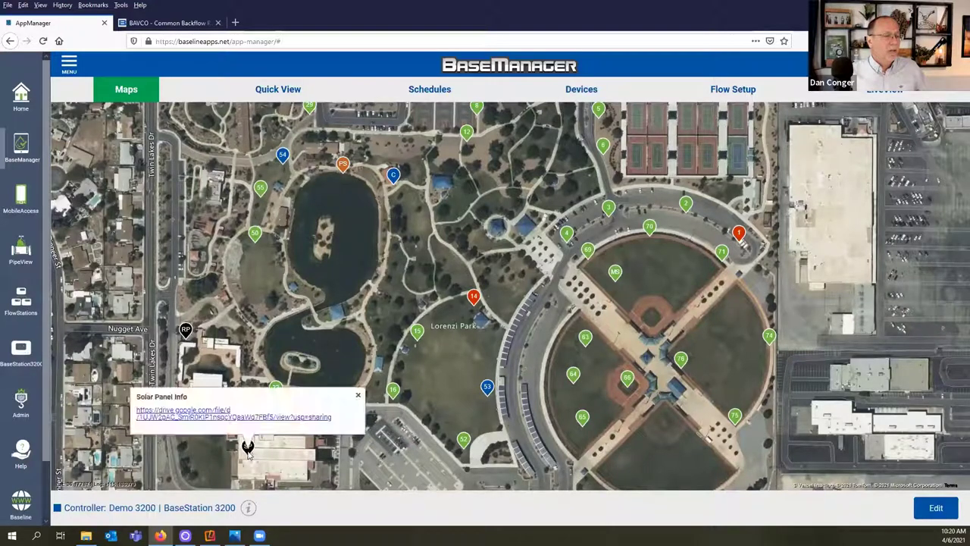
click(189, 416)
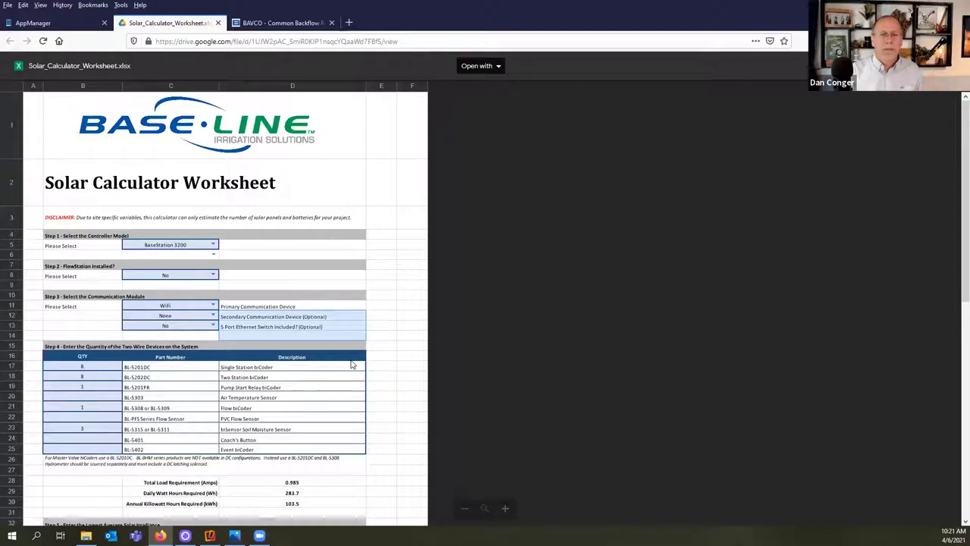
scroll(346, 310, down, 1)
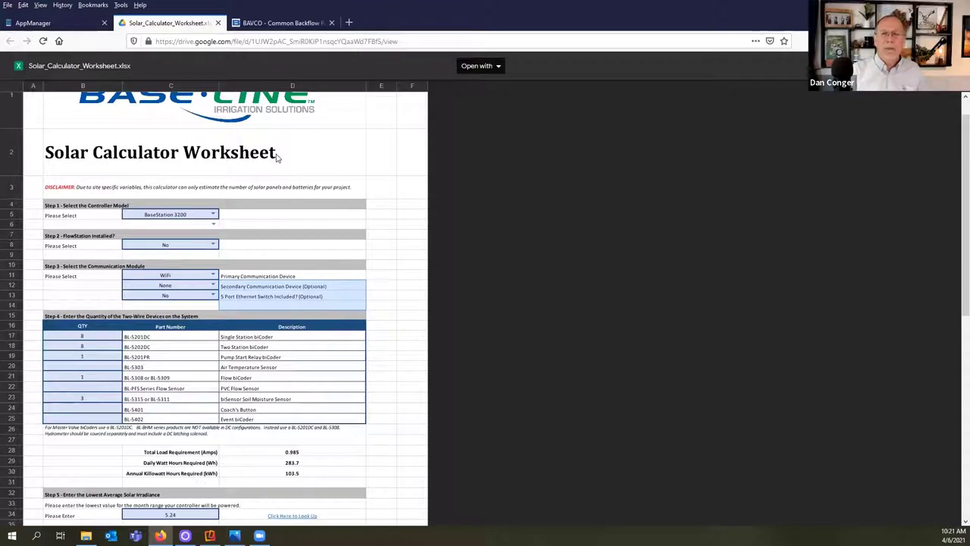
click(79, 23)
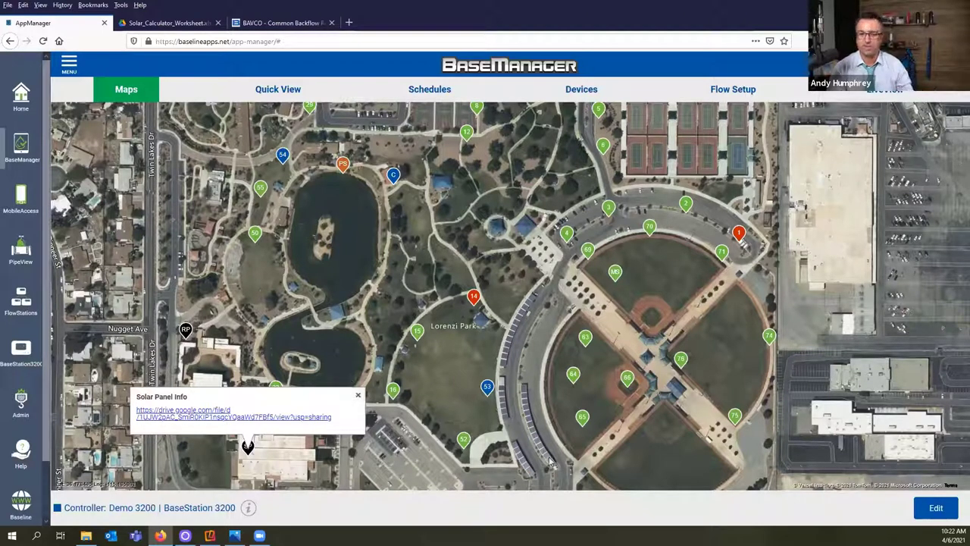
Step: Review the RP - 2" Febco 825Y custom marker's edit settings, leave map editing without saving, and check the marker's details on the map
click(936, 508)
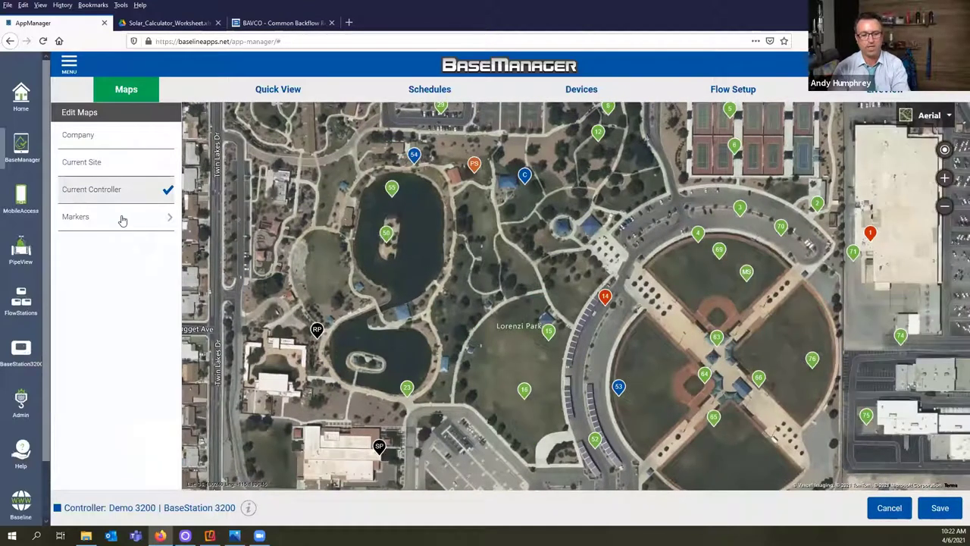
click(122, 220)
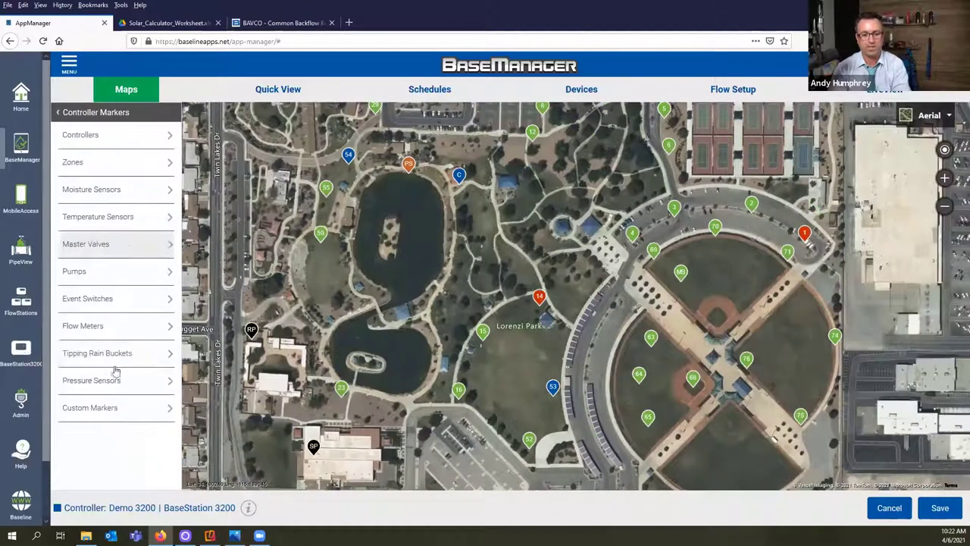
click(123, 405)
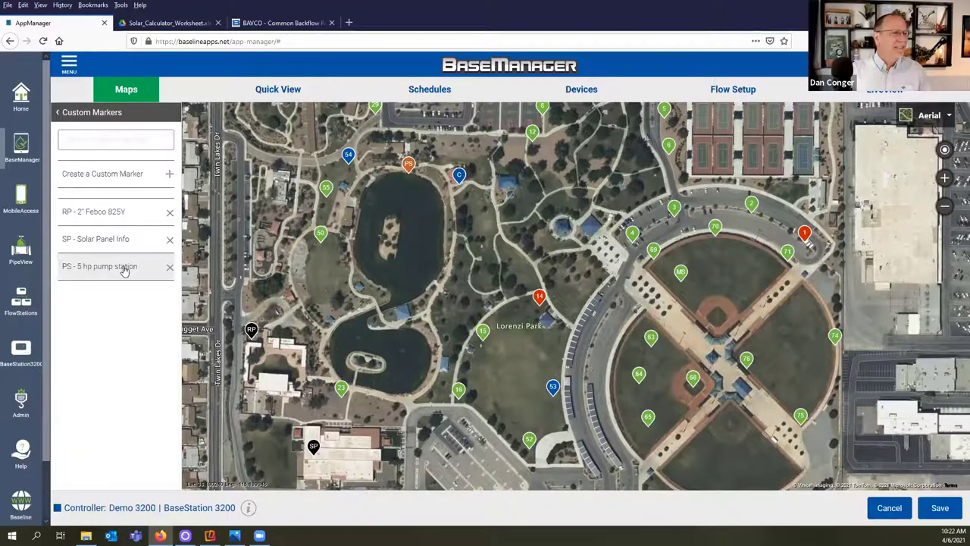
click(98, 215)
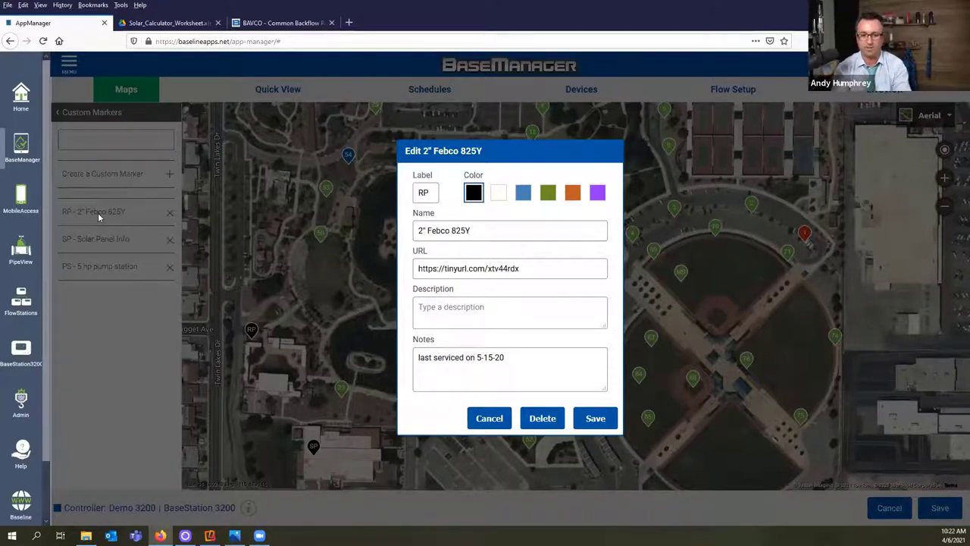
click(491, 419)
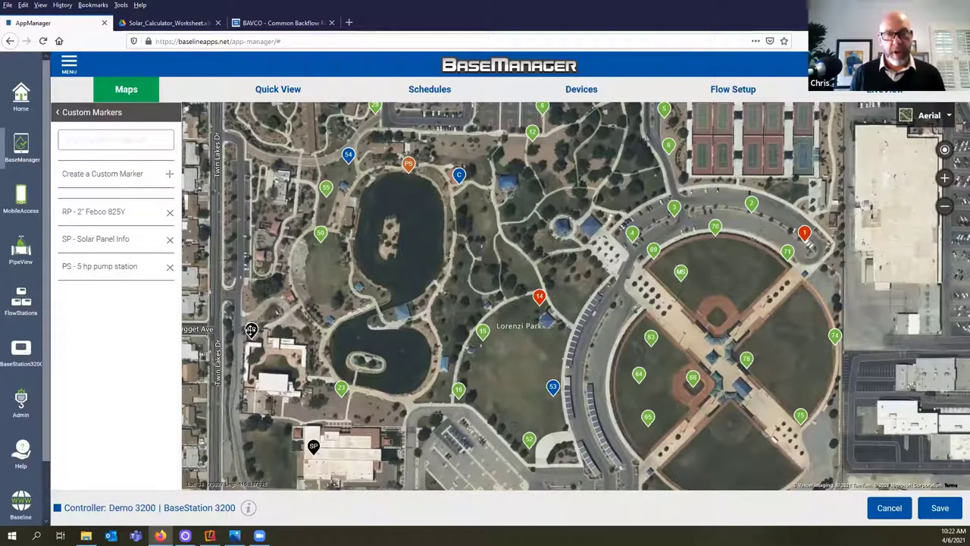
click(888, 508)
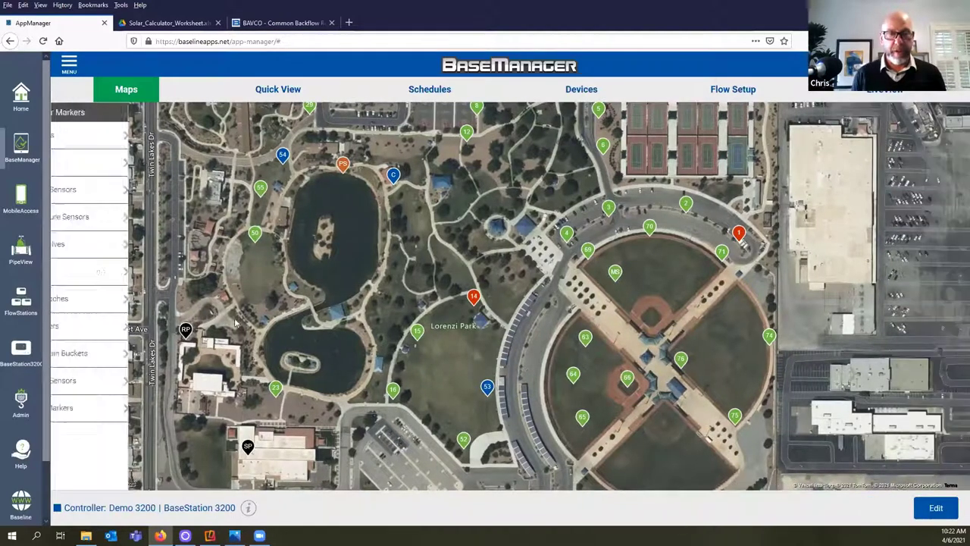
click(186, 333)
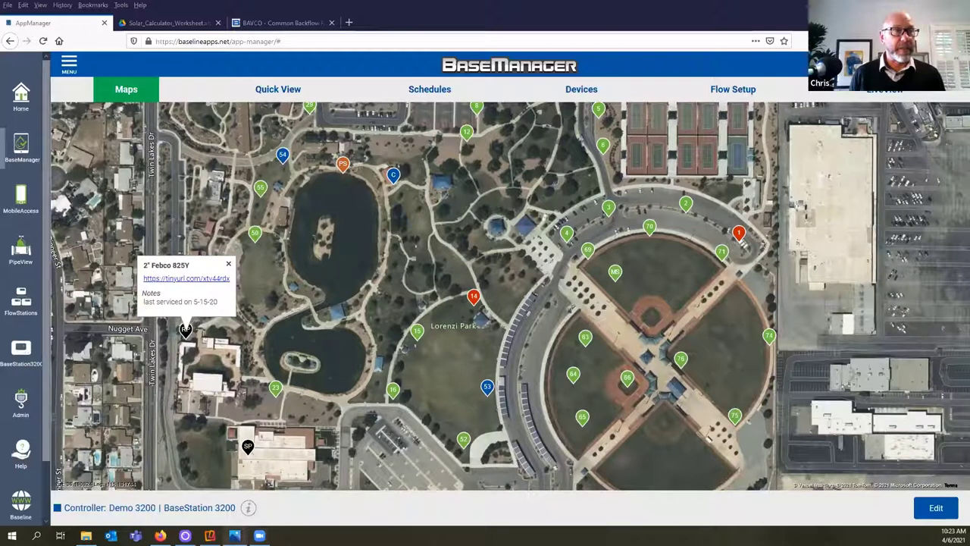
Step: Switch to Photos to examine the two example site maps with zone markers, and close it to return to the BaseManager map
mouse_move(234, 535)
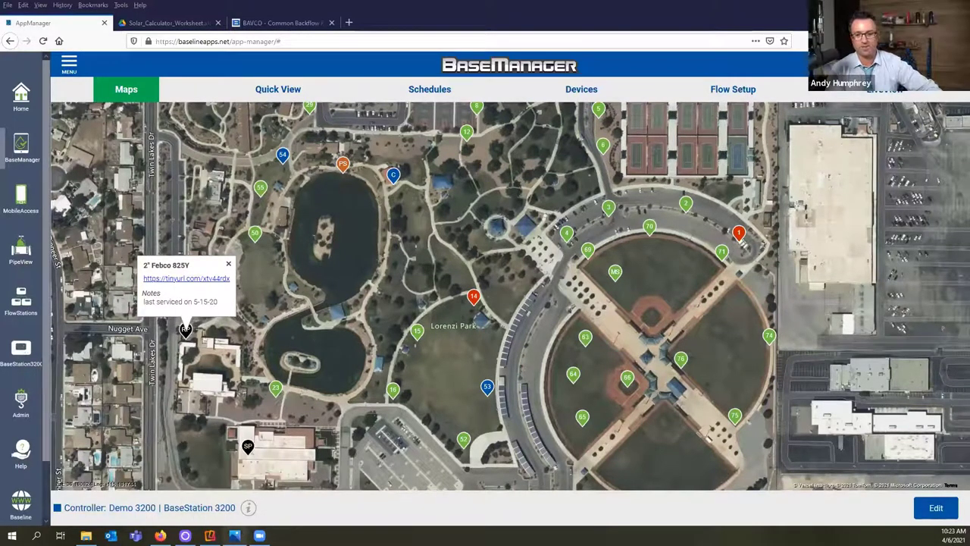
click(234, 535)
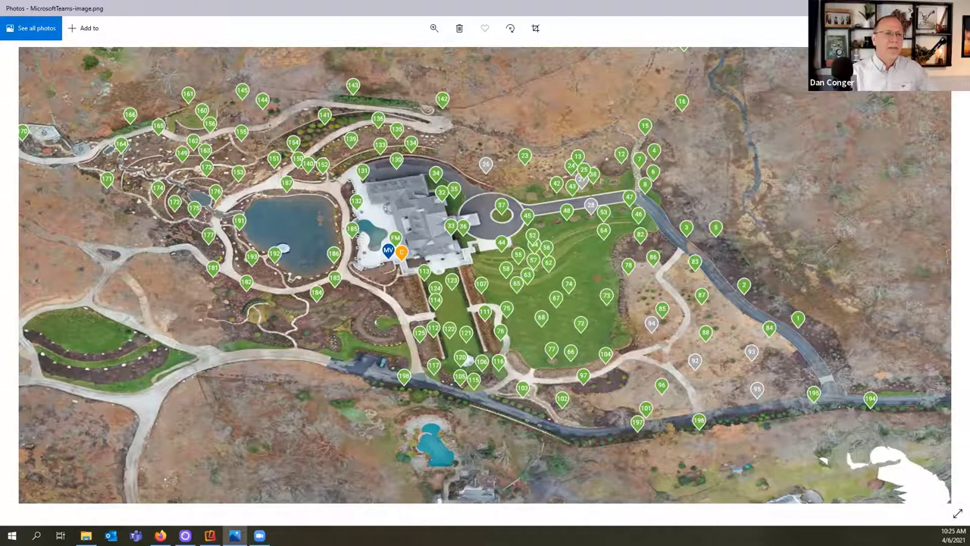
key(Right)
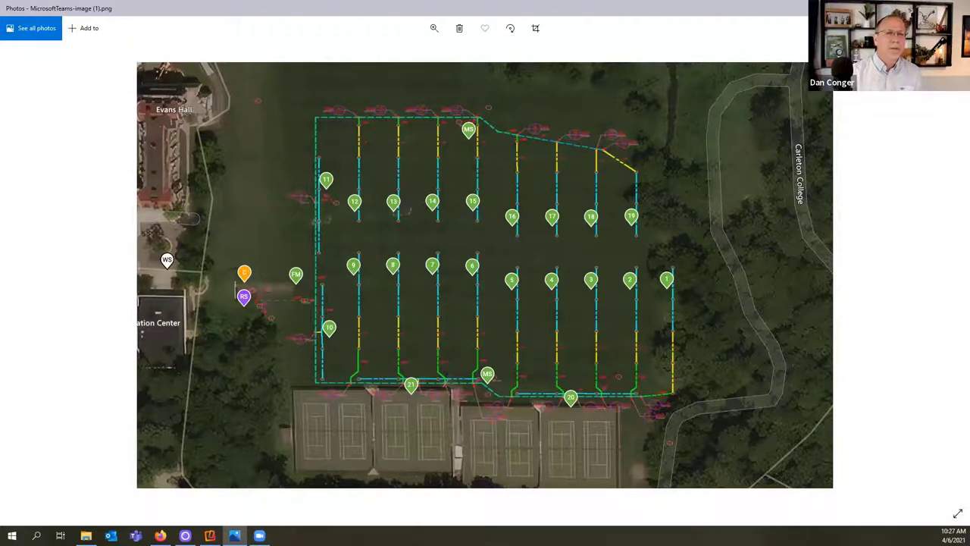
click(953, 8)
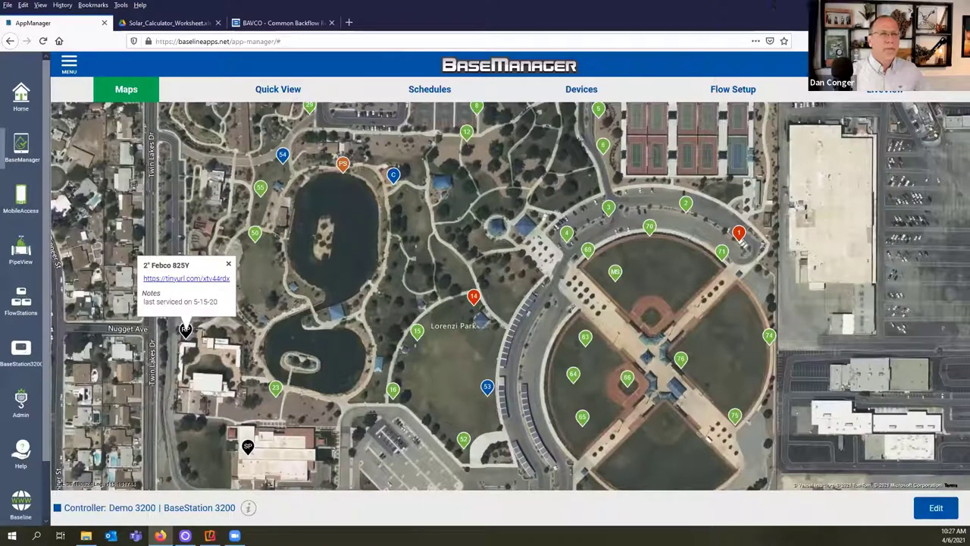
click(884, 7)
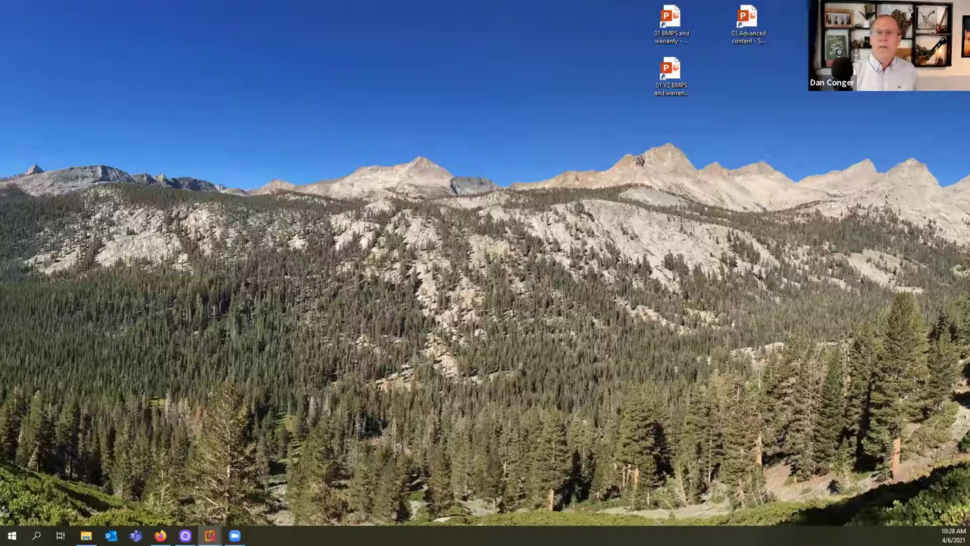
click(210, 535)
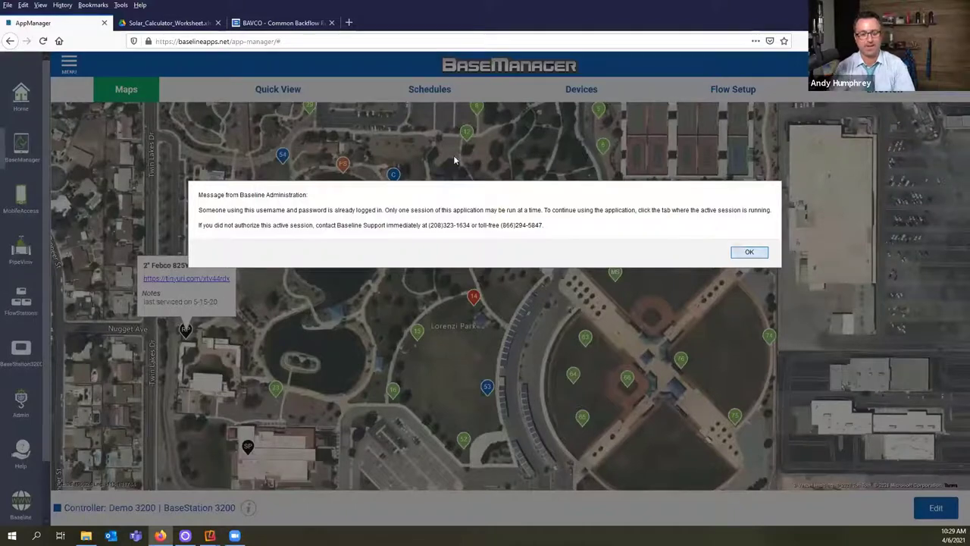
Step: Dismiss the duplicate-session message and sign back in with a saved username and its stored password
click(766, 254)
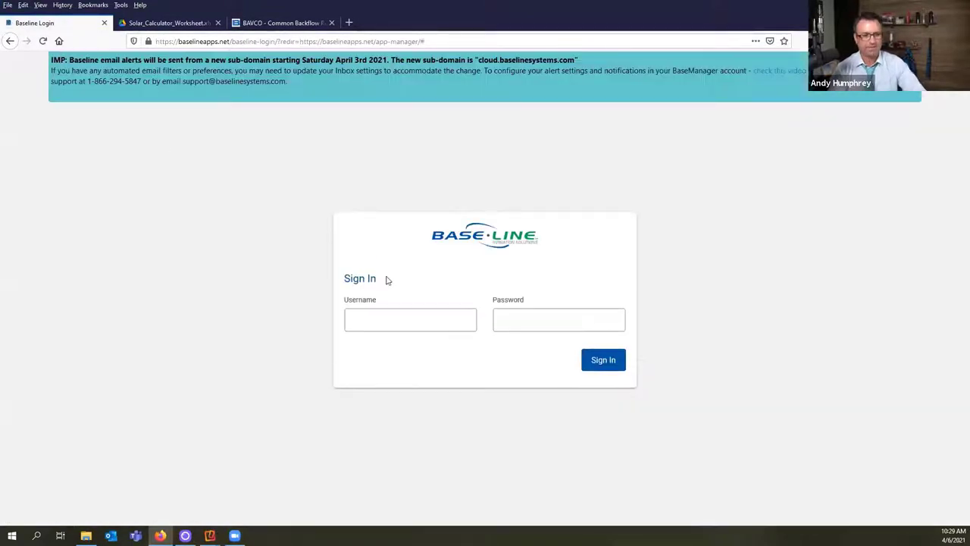
click(416, 321)
scroll(394, 455, down, 3)
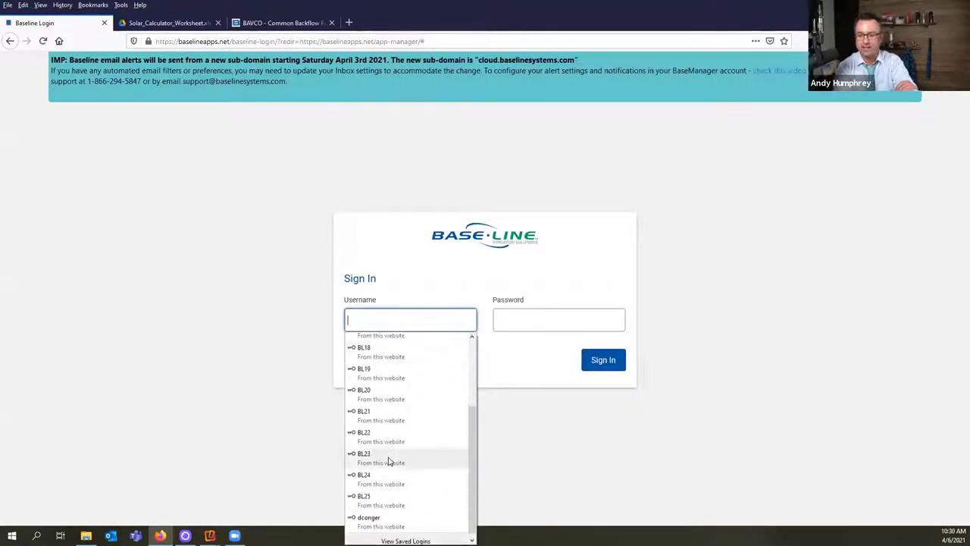
click(389, 497)
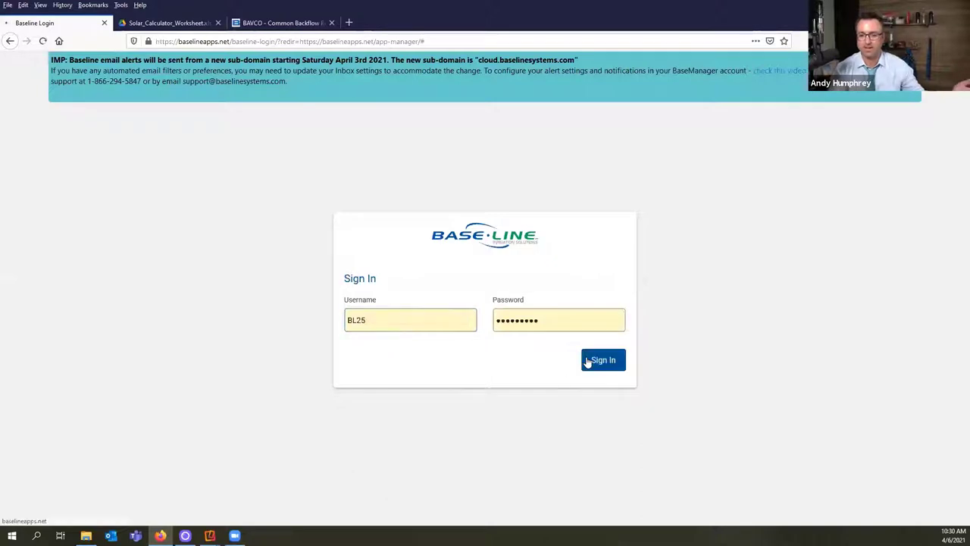
click(588, 361)
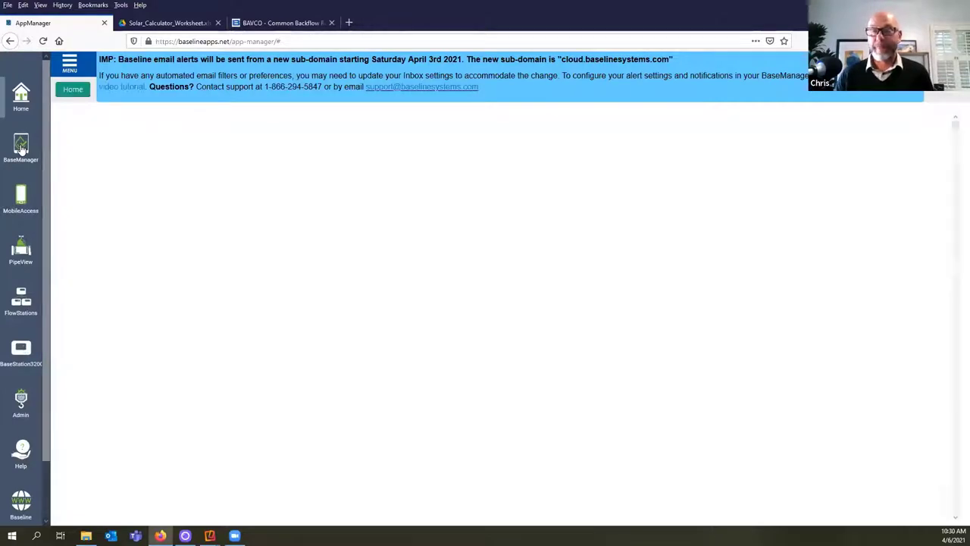
Step: Open BaseManager's map of the current controller and view its markers at the scale of the Las Vegas region
click(20, 148)
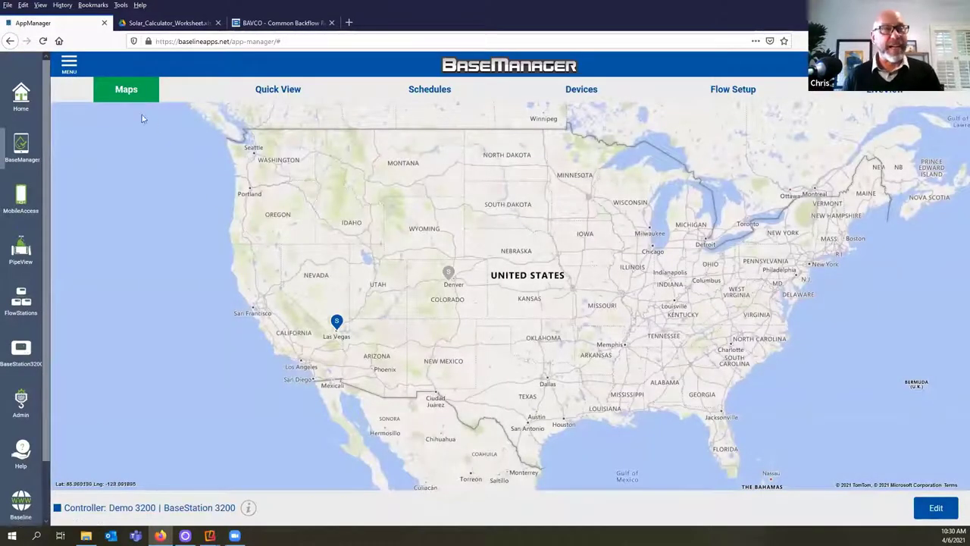
click(117, 99)
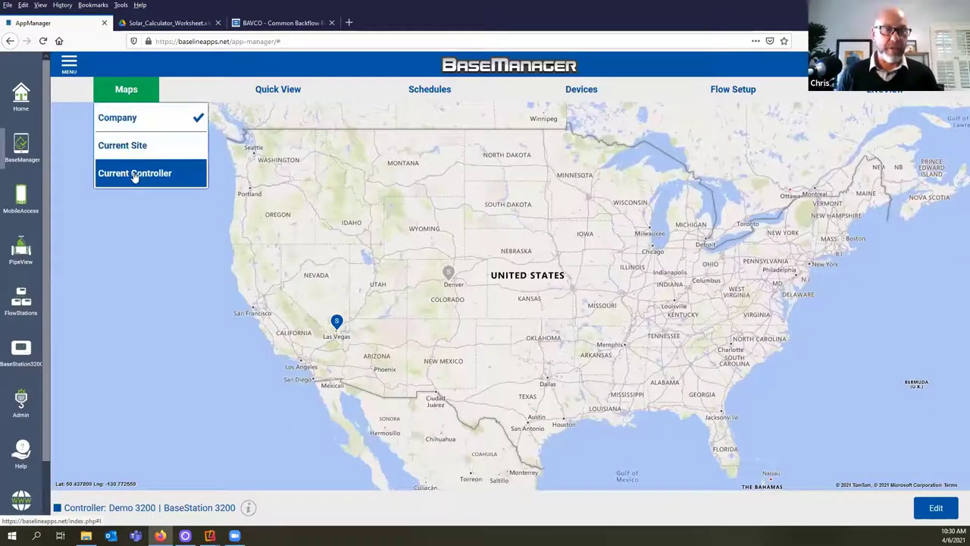
click(134, 171)
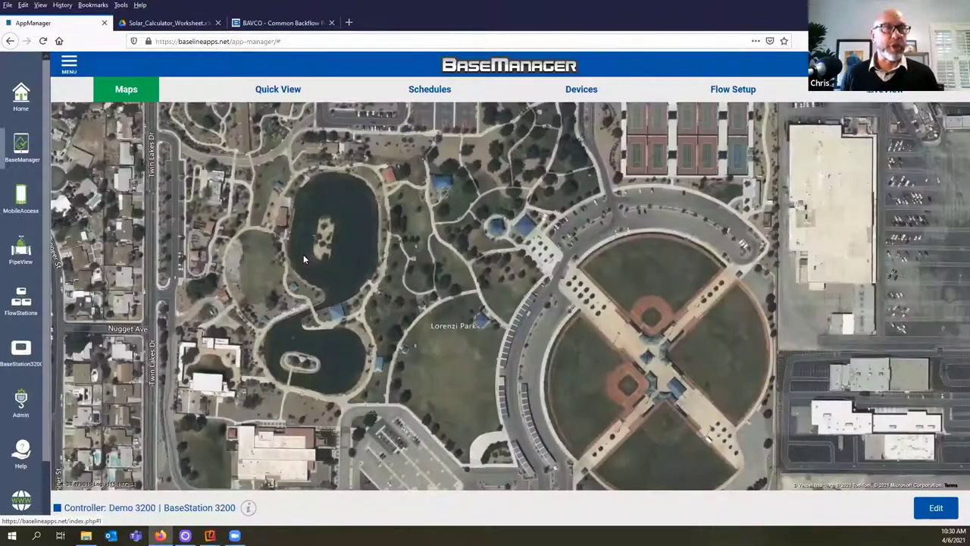
scroll(307, 250, down, 3)
scroll(454, 276, down, 2)
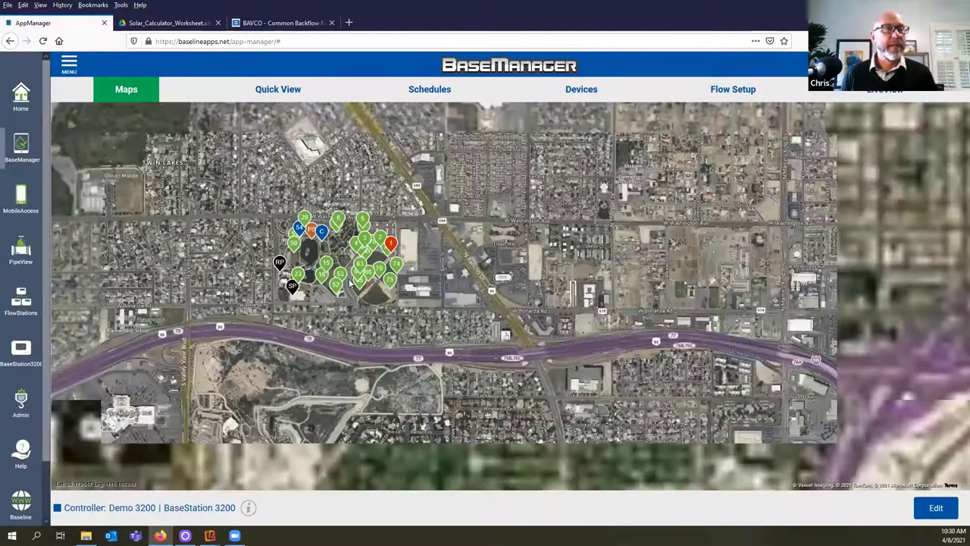
scroll(319, 300, down, 3)
scroll(319, 295, down, 3)
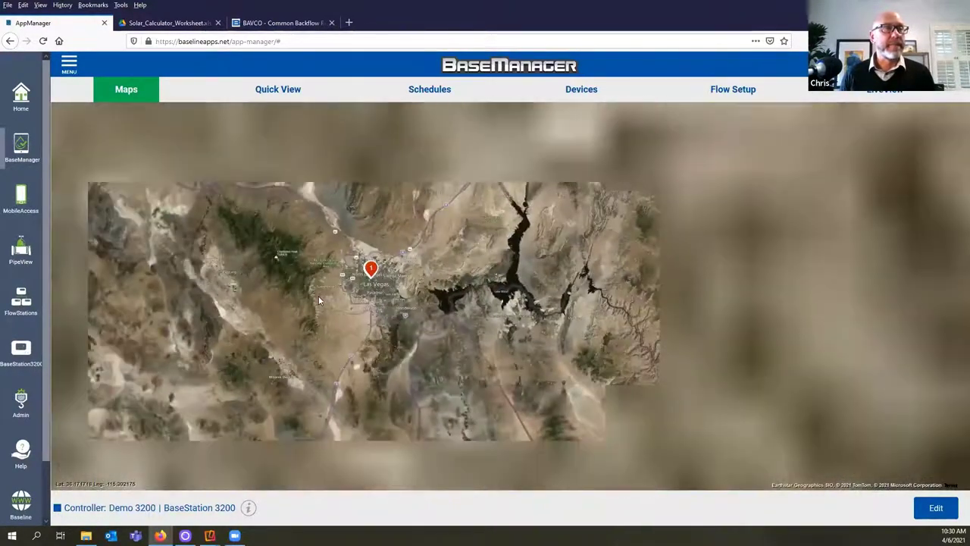